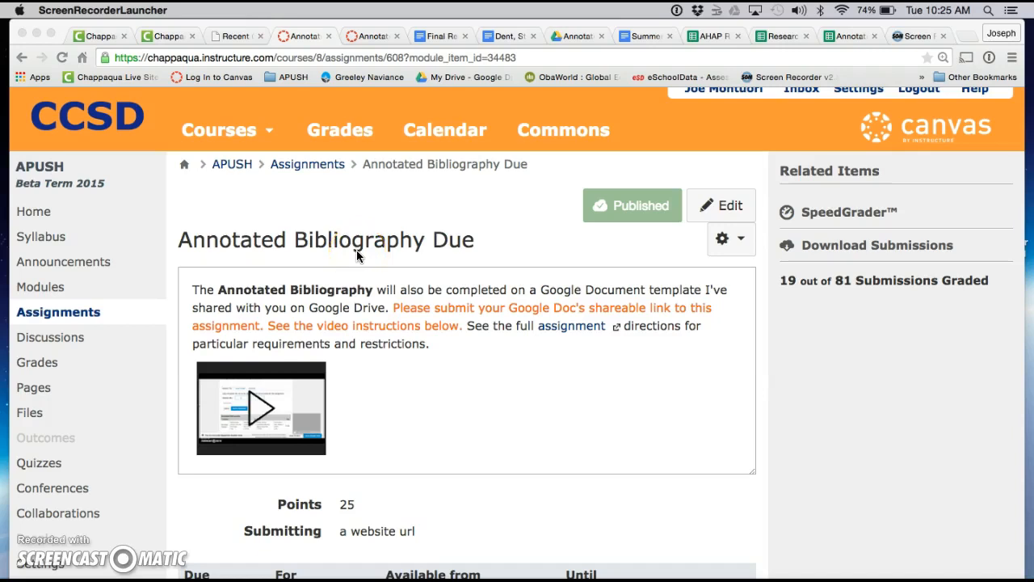
Review the Annotated Bibliography Due assignment's details and open its submissions in SpeedGrader.
scroll(462, 416, "down", 3)
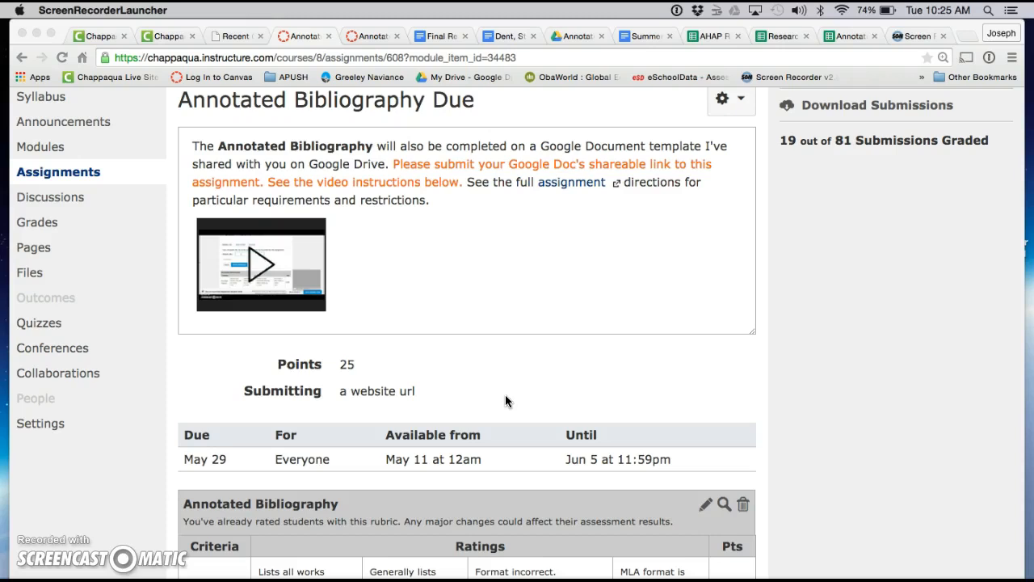
scroll(505, 395, "down", 1)
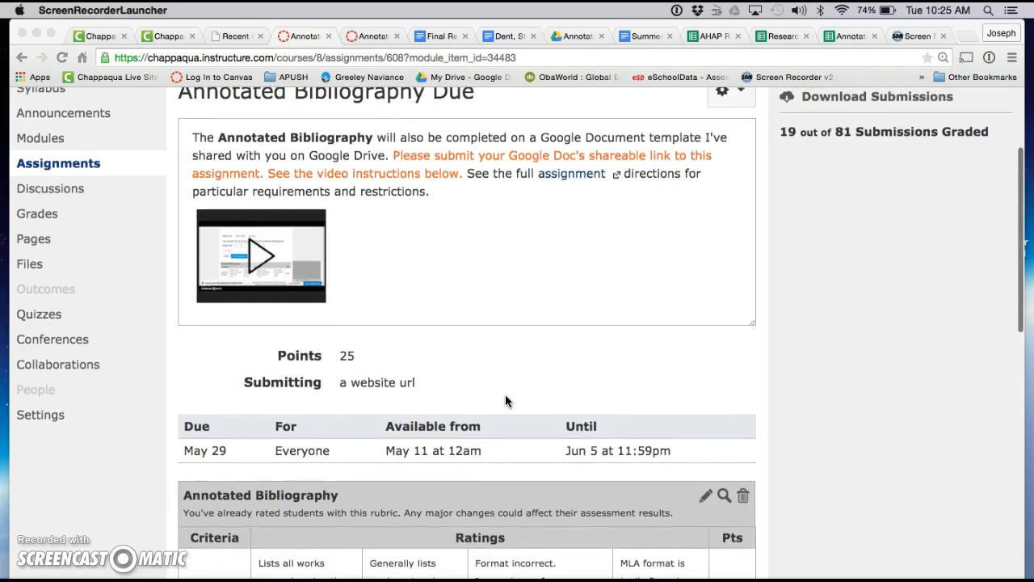
scroll(505, 402, "down", 4)
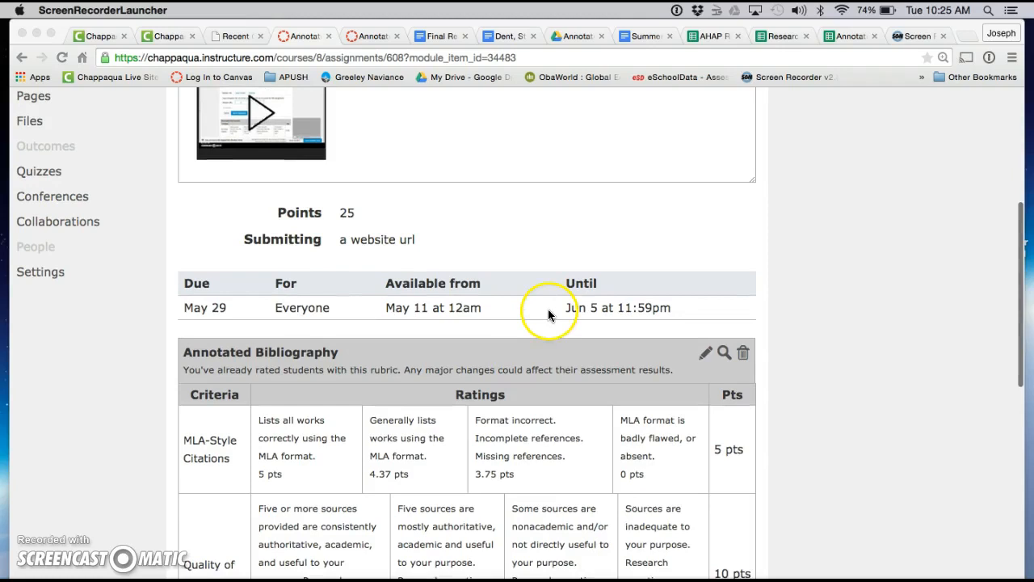
scroll(533, 404, "up", 7)
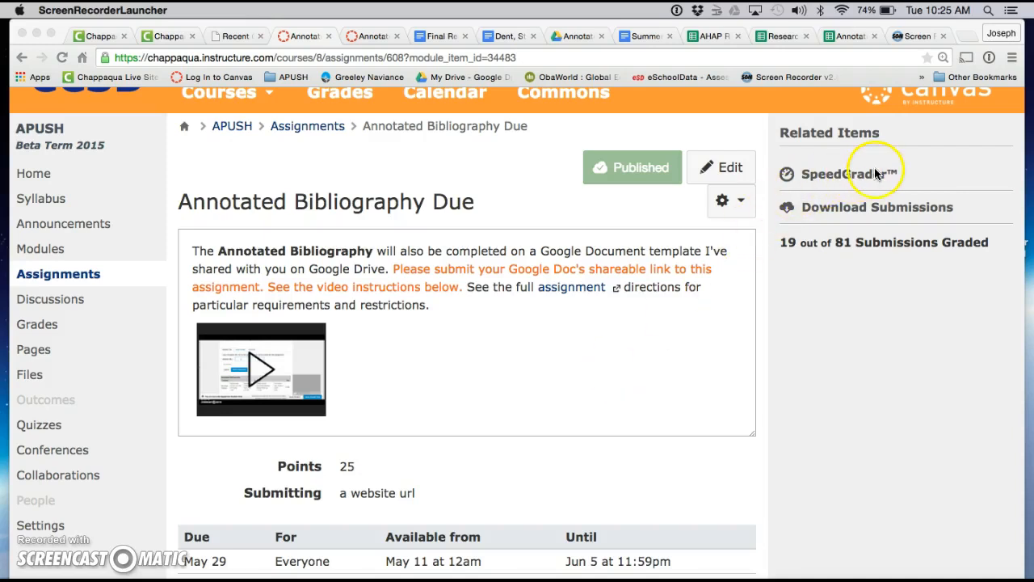
left_click(837, 176)
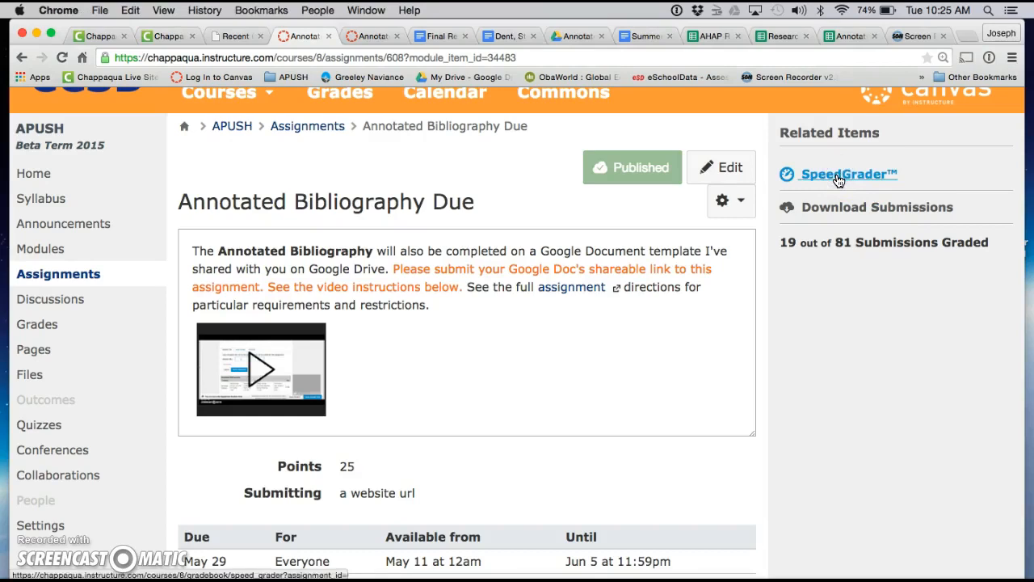
left_click(838, 176)
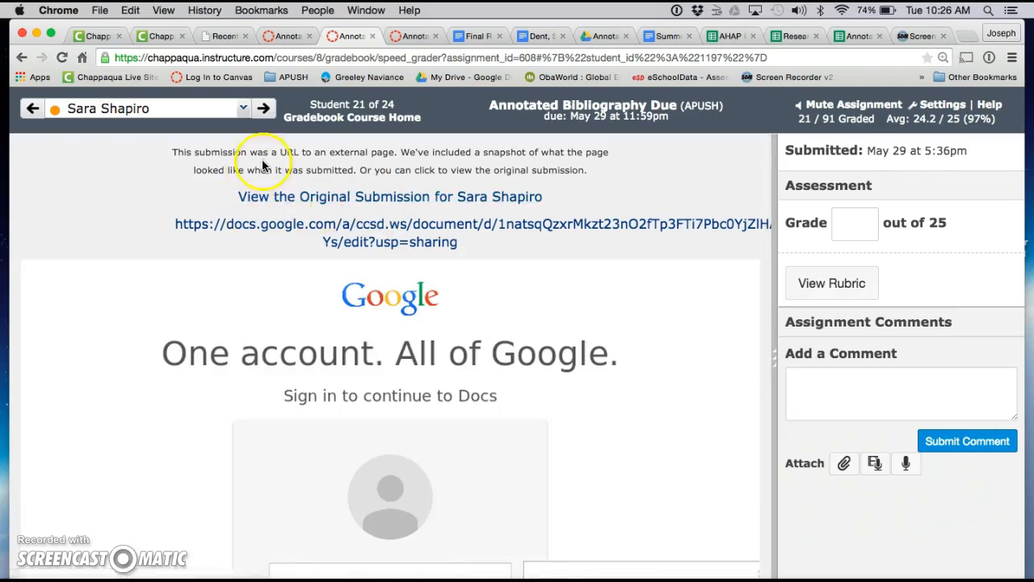
Examine the section filter choices and the grading status of each student in the SpeedGrader student list.
left_click(244, 111)
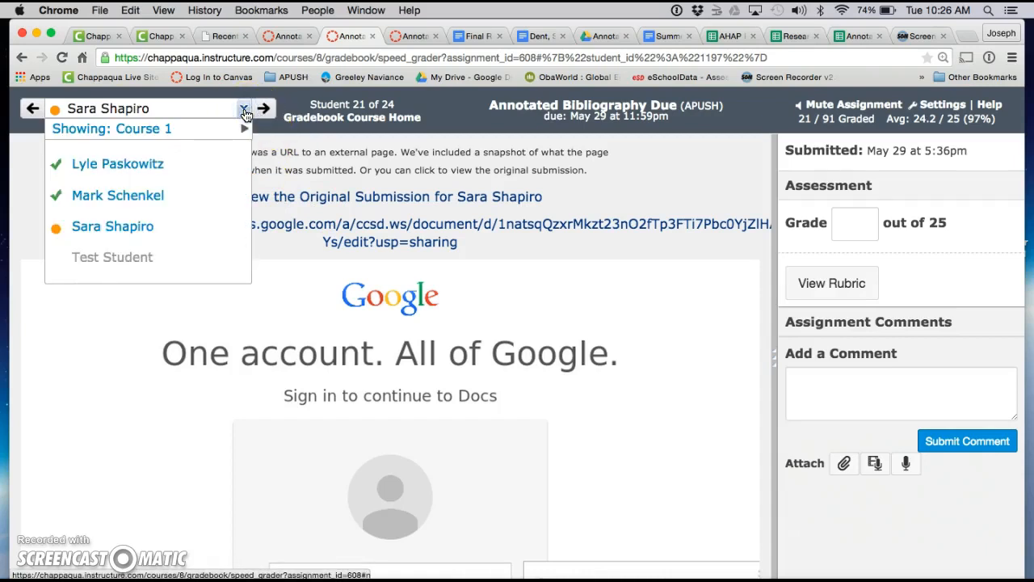
left_click(246, 130)
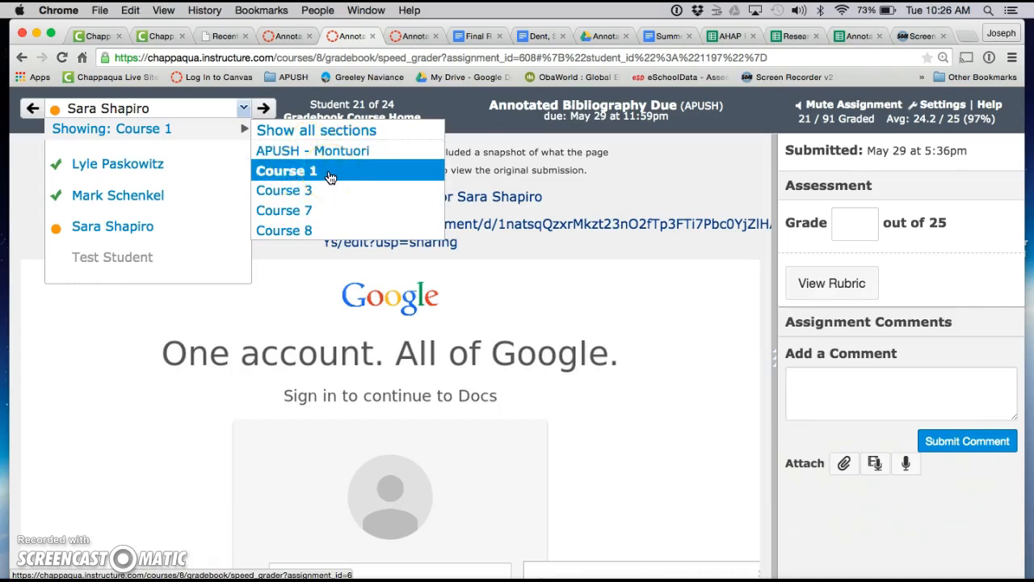
scroll(165, 190, "up", 5)
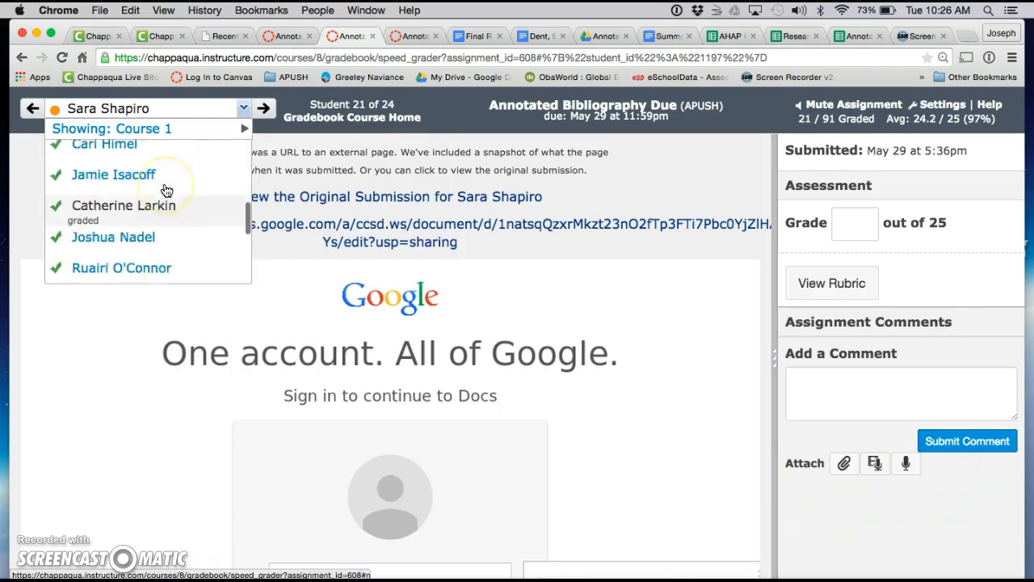
scroll(165, 186, "up", 5)
scroll(167, 177, "down", 2)
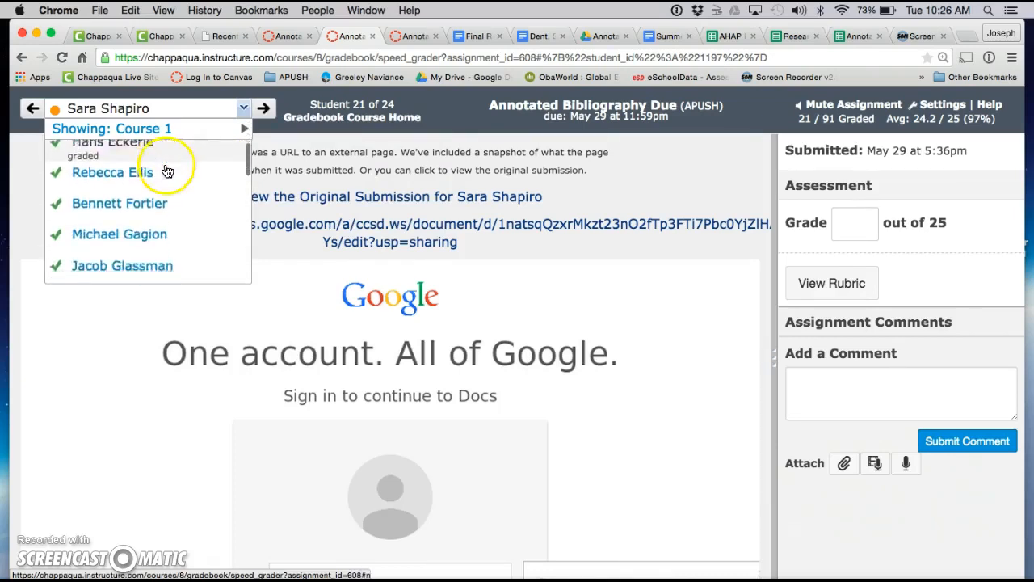
scroll(165, 171, "down", 1)
mouse_move(173, 128)
scroll(145, 210, "down", 5)
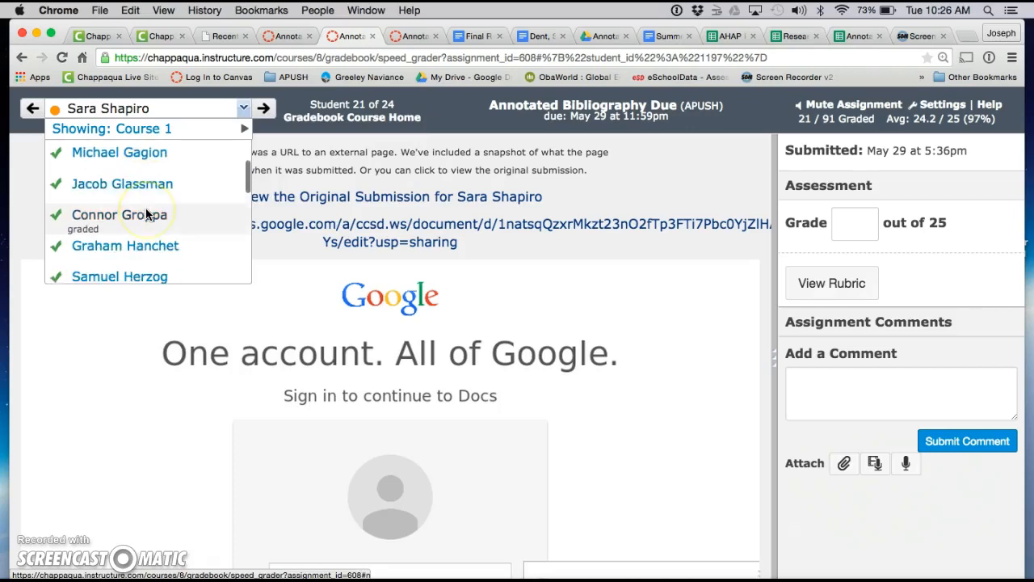
scroll(146, 213, "down", 7)
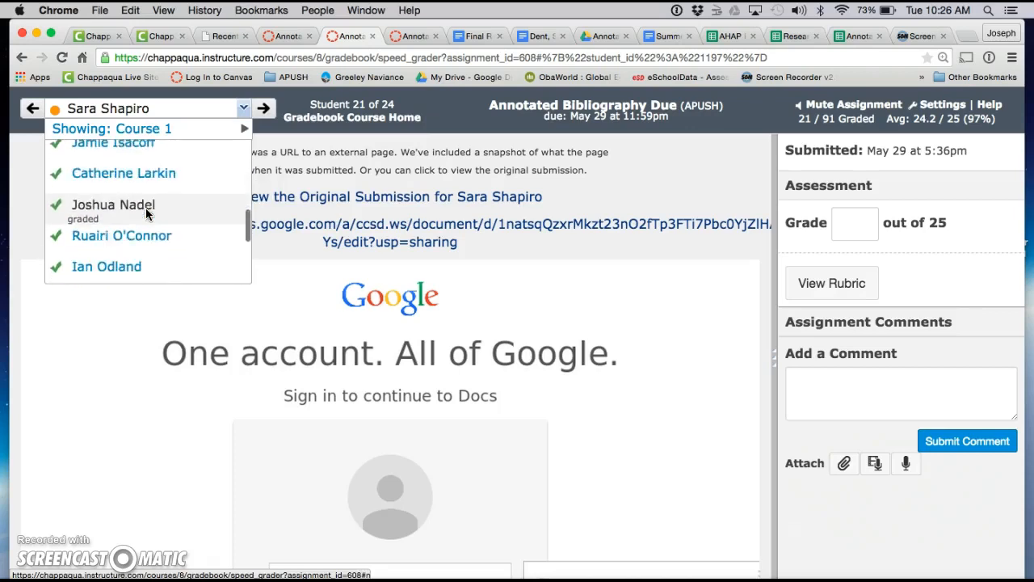
scroll(146, 207, "down", 1)
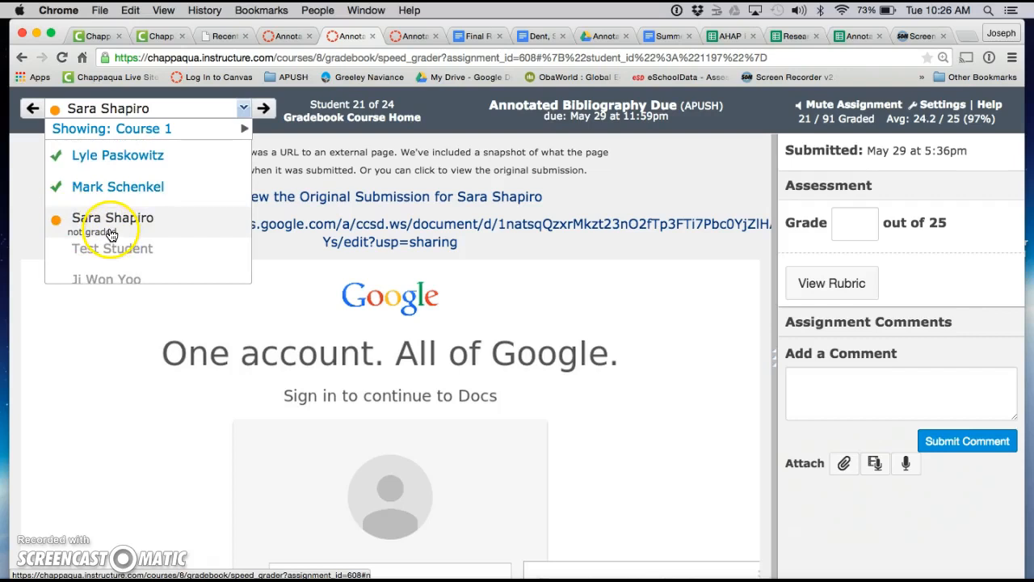
scroll(137, 231, "down", 2)
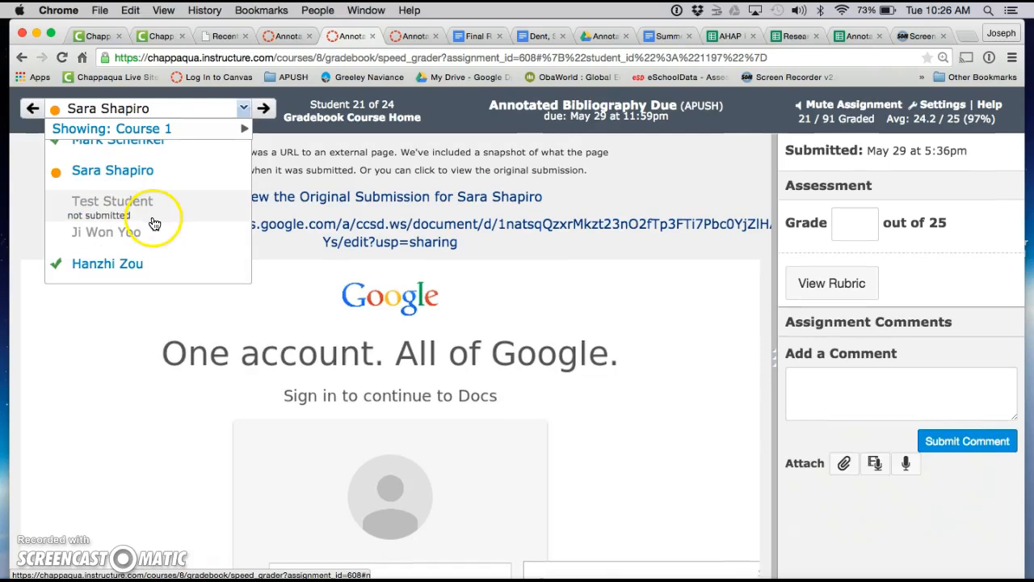
scroll(152, 220, "up", 1)
scroll(154, 225, "up", 1)
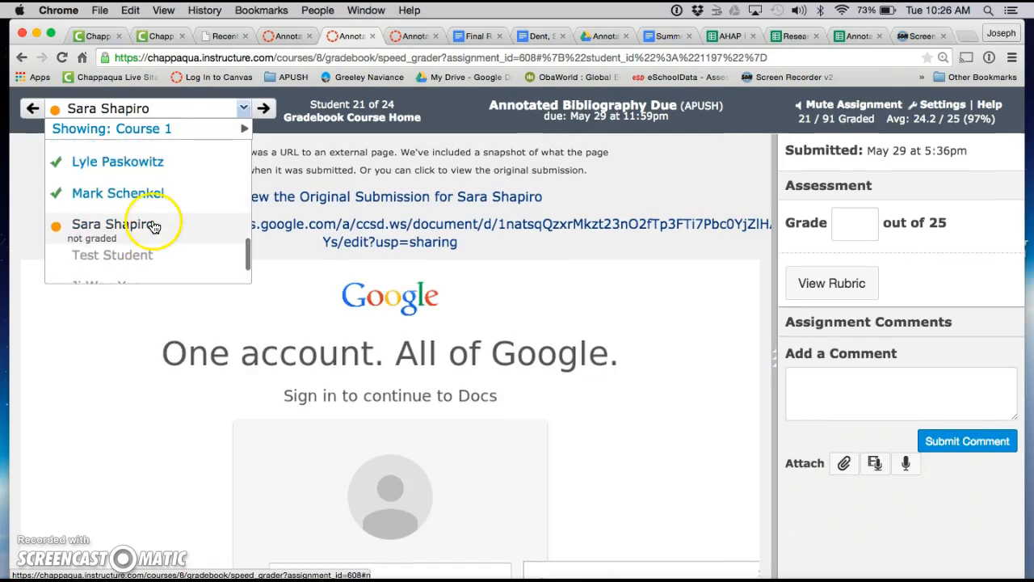
Select the student marked not graded and open the original Google Docs submission inside SpeedGrader.
left_click(113, 232)
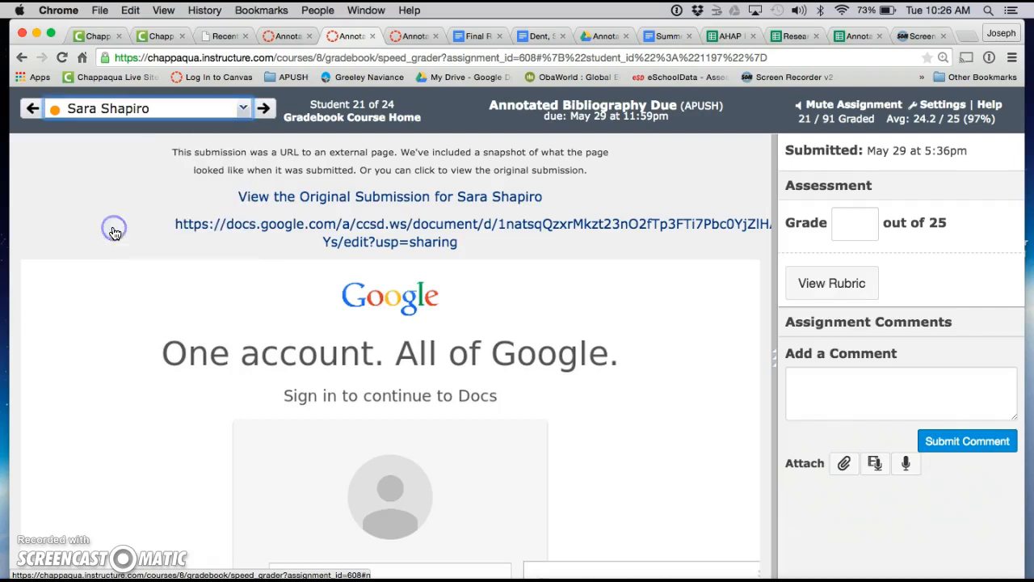
left_click(406, 197)
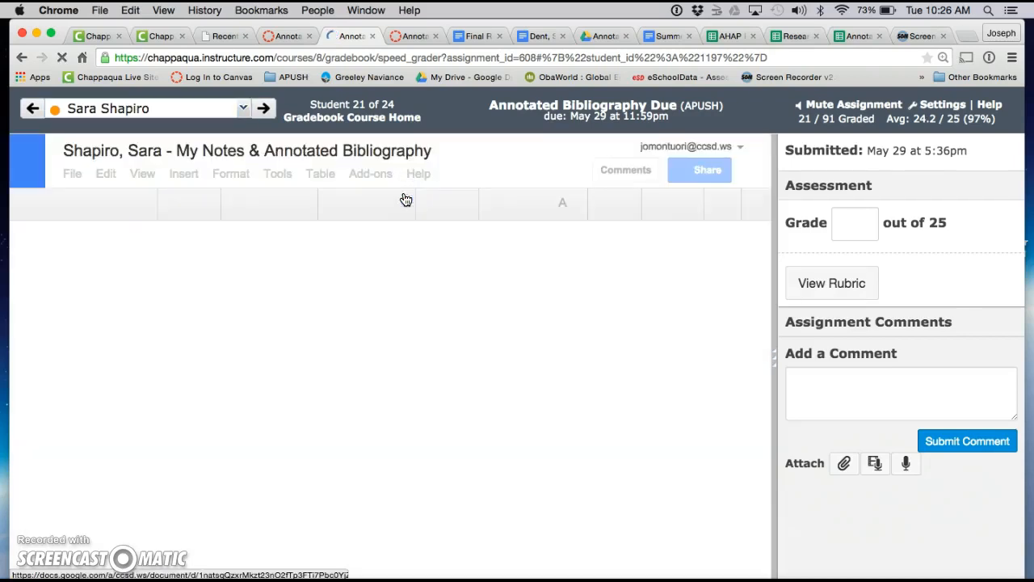
left_click(394, 344)
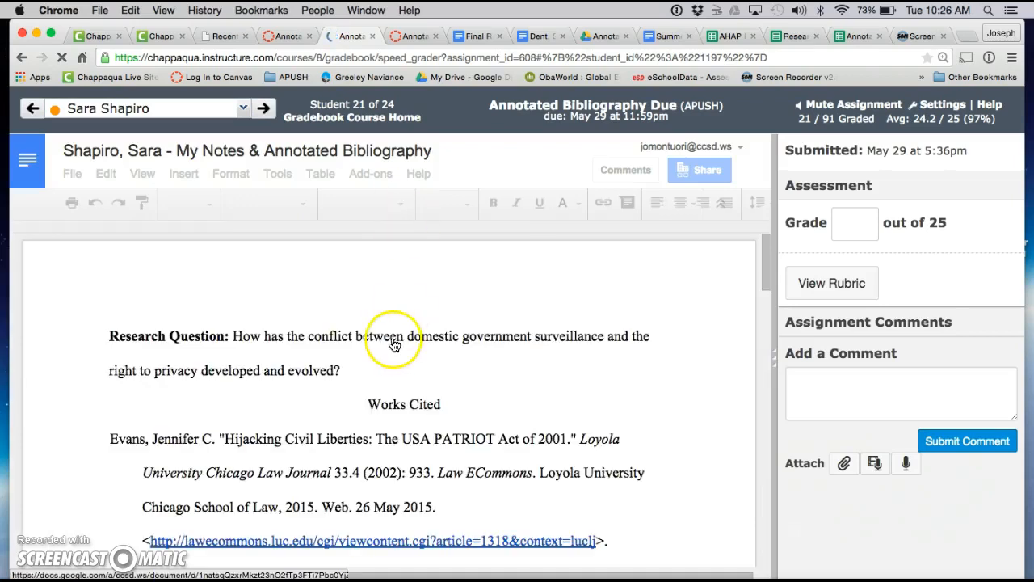
Read through the submitted annotated bibliography, checking the research question, the citations and their annotations.
scroll(393, 343, "down", 5)
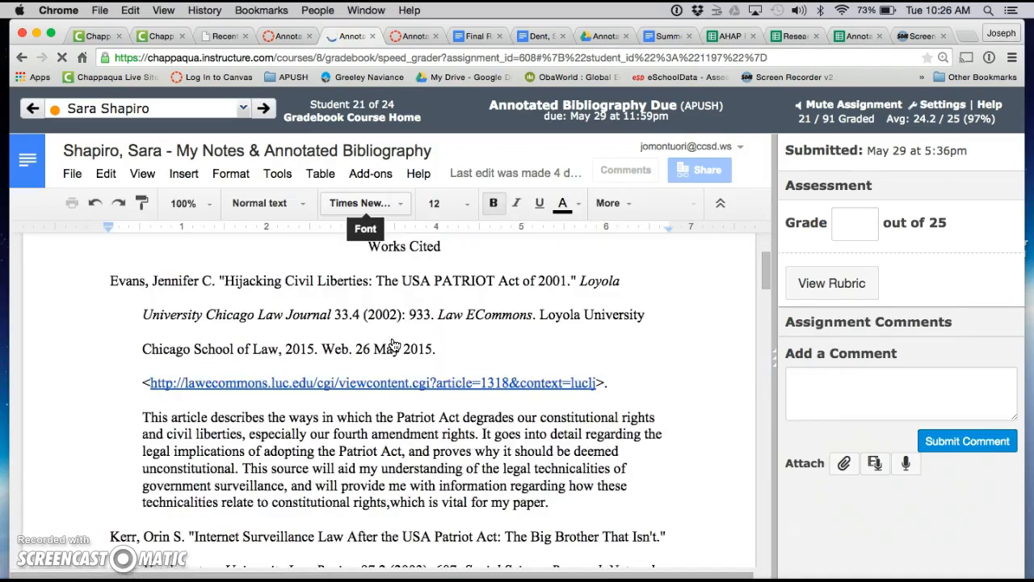
scroll(394, 344, "up", 2)
scroll(394, 343, "up", 3)
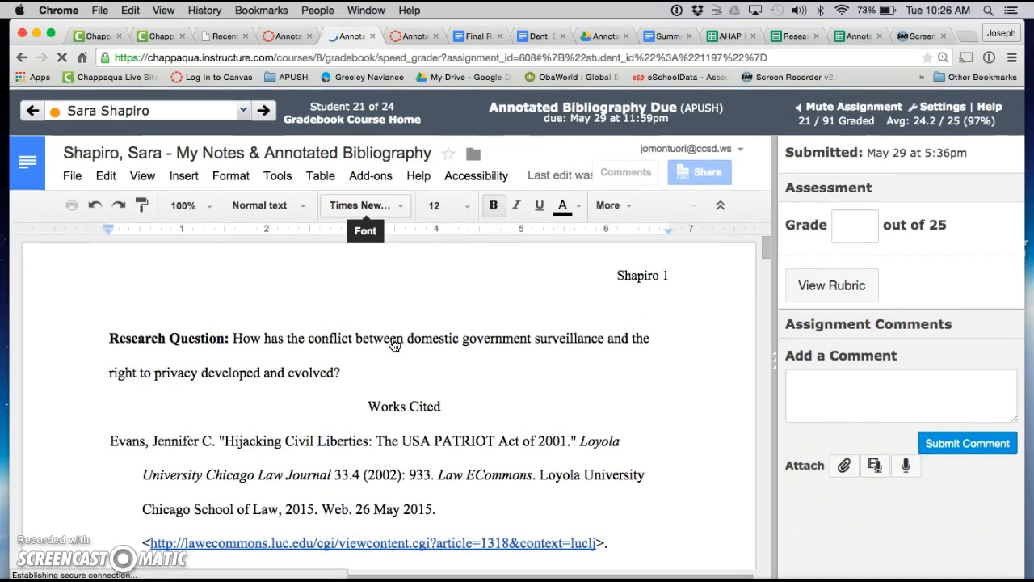
scroll(393, 343, "down", 1)
scroll(394, 345, "up", 1)
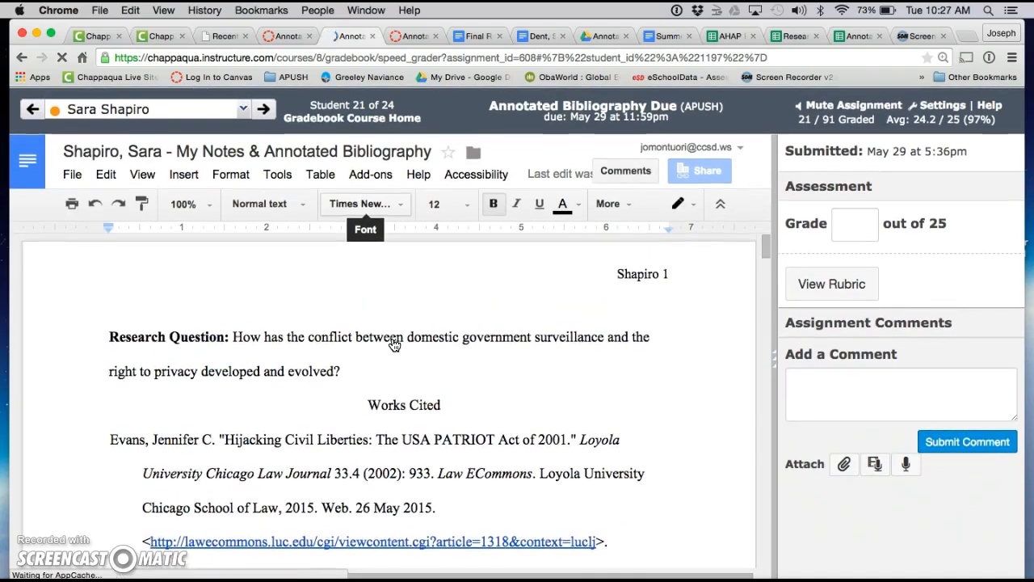
scroll(394, 343, "down", 1)
scroll(393, 343, "up", 1)
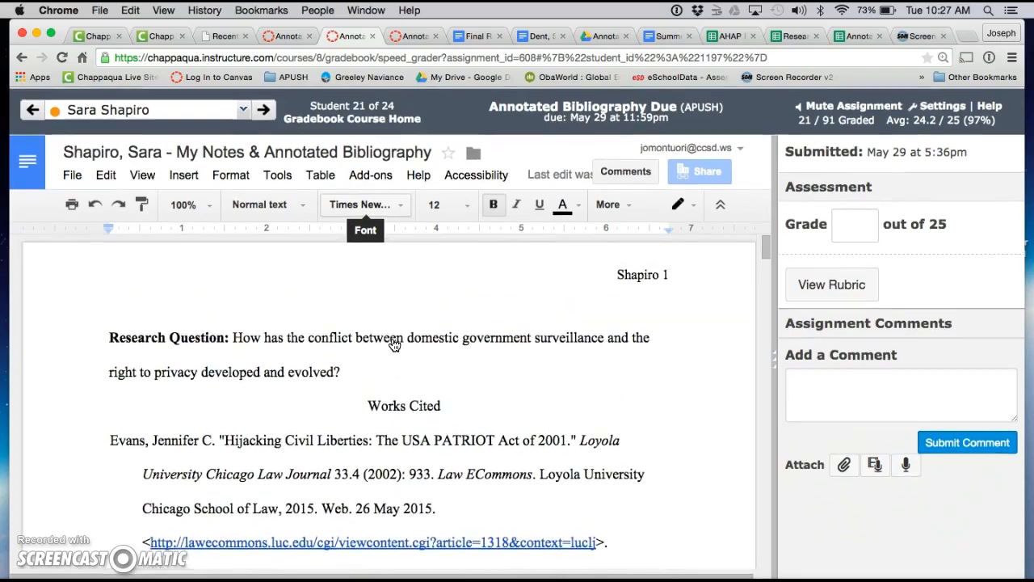
scroll(394, 344, "down", 2)
scroll(394, 345, "down", 10)
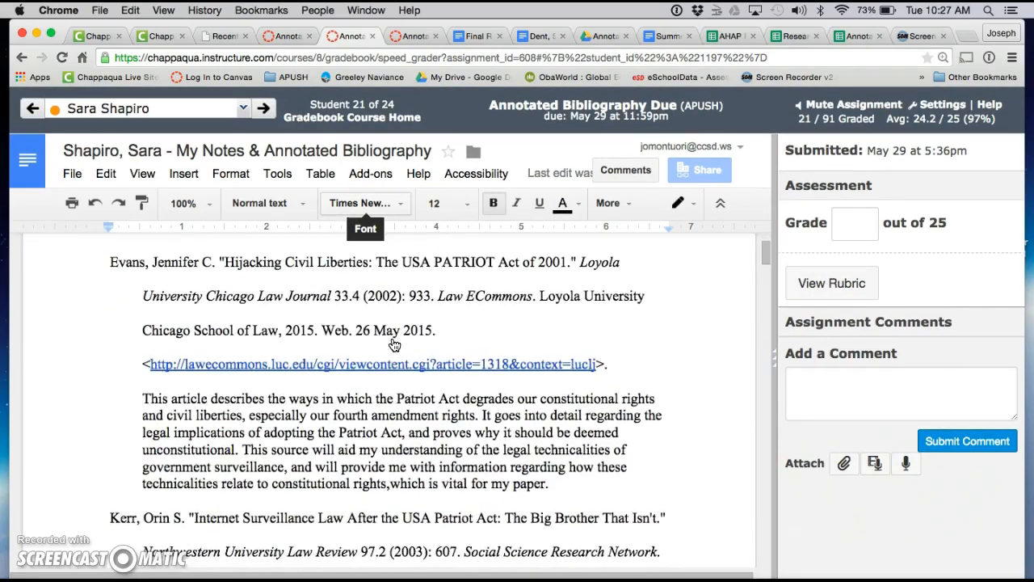
scroll(394, 344, "down", 7)
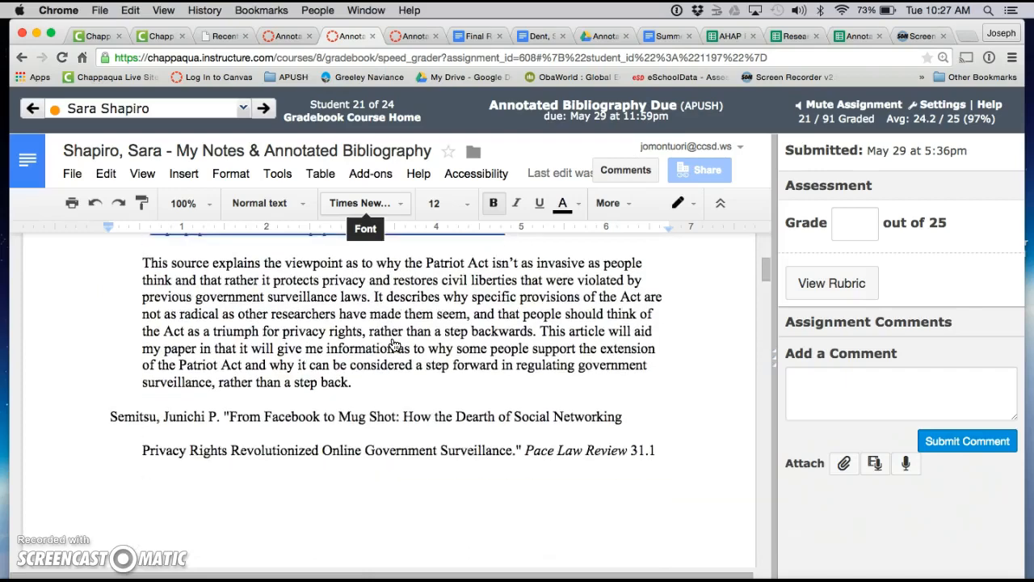
scroll(393, 345, "down", 8)
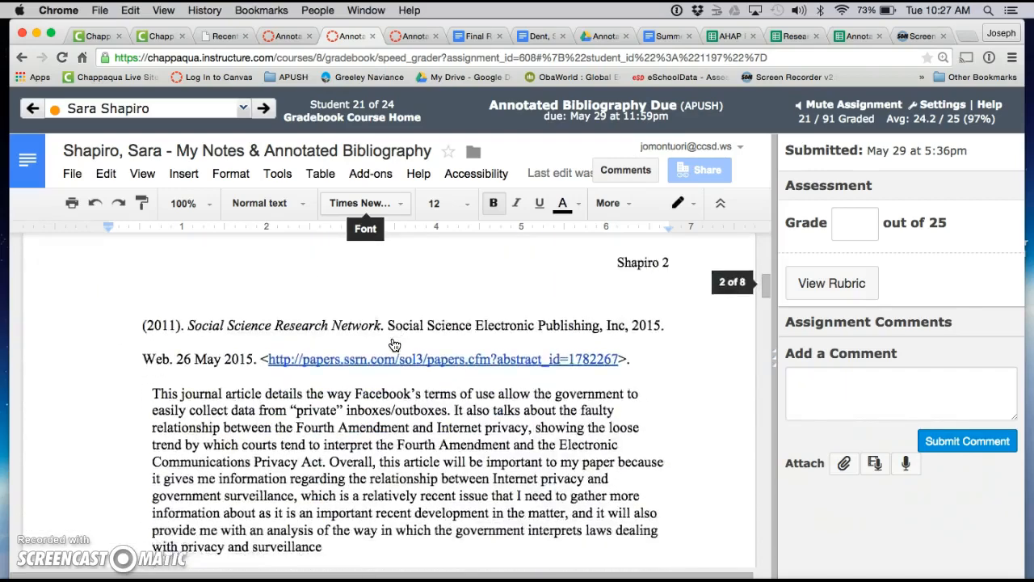
scroll(394, 344, "down", 11)
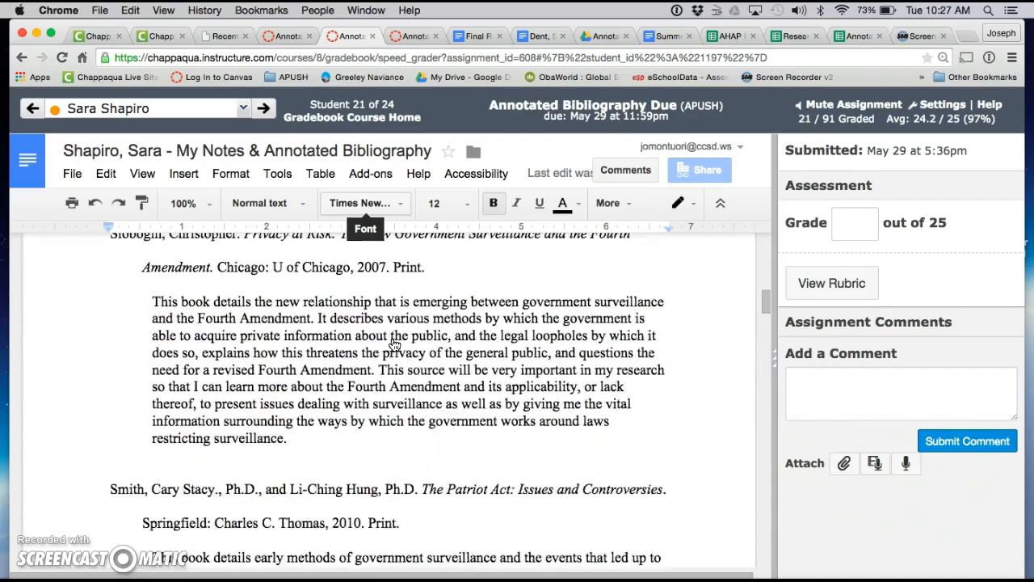
scroll(394, 344, "down", 12)
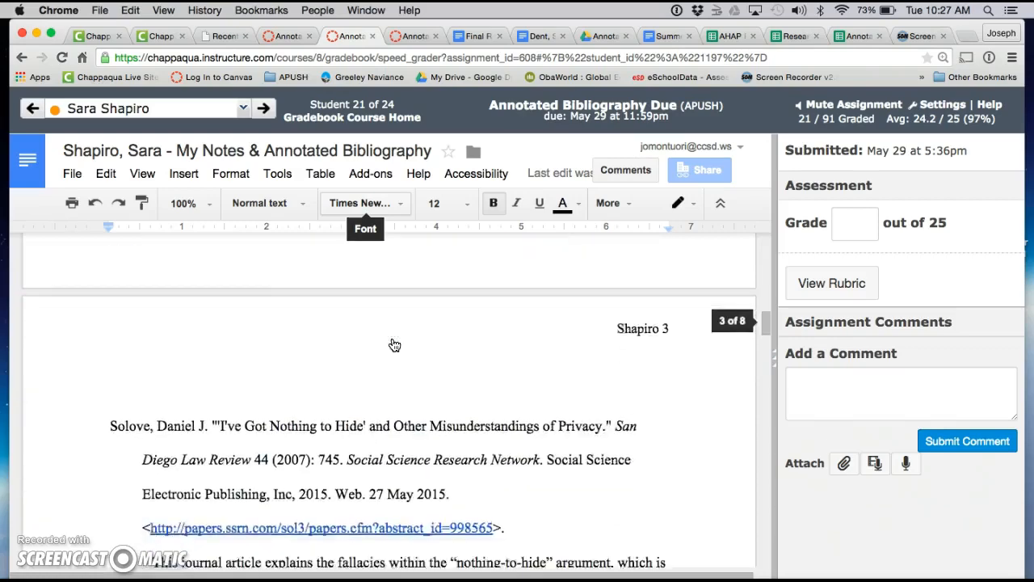
scroll(393, 344, "up", 10)
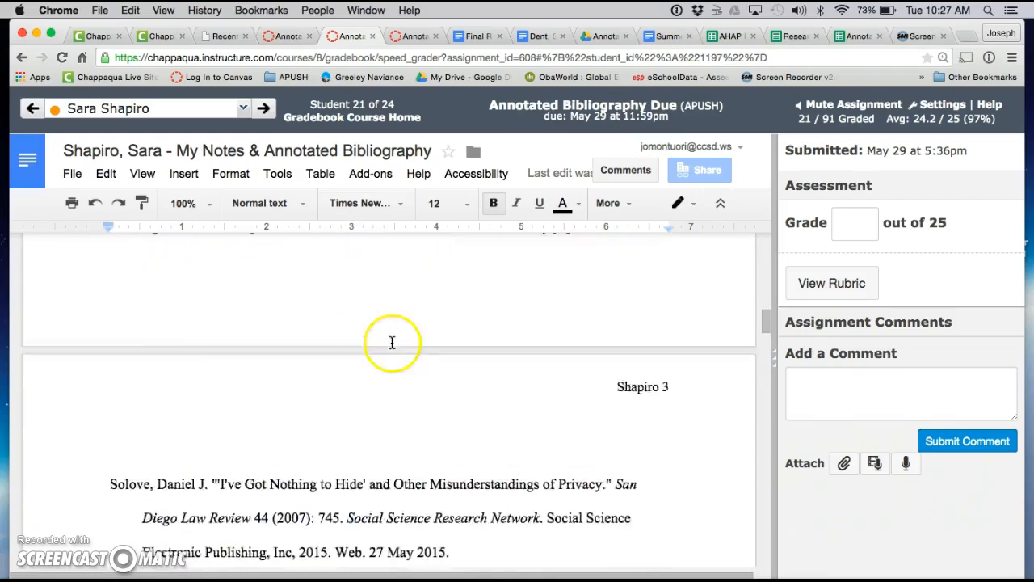
Show the Annotated Bibliography rubric and narrow the grading area to give the submitted document more width.
left_click(814, 284)
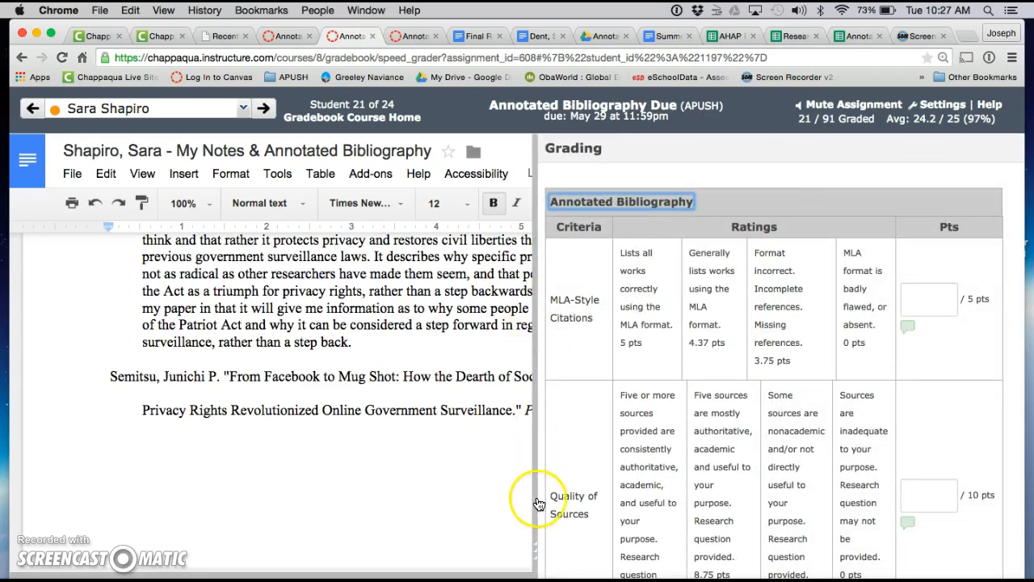
left_click_drag(550, 548, 685, 539)
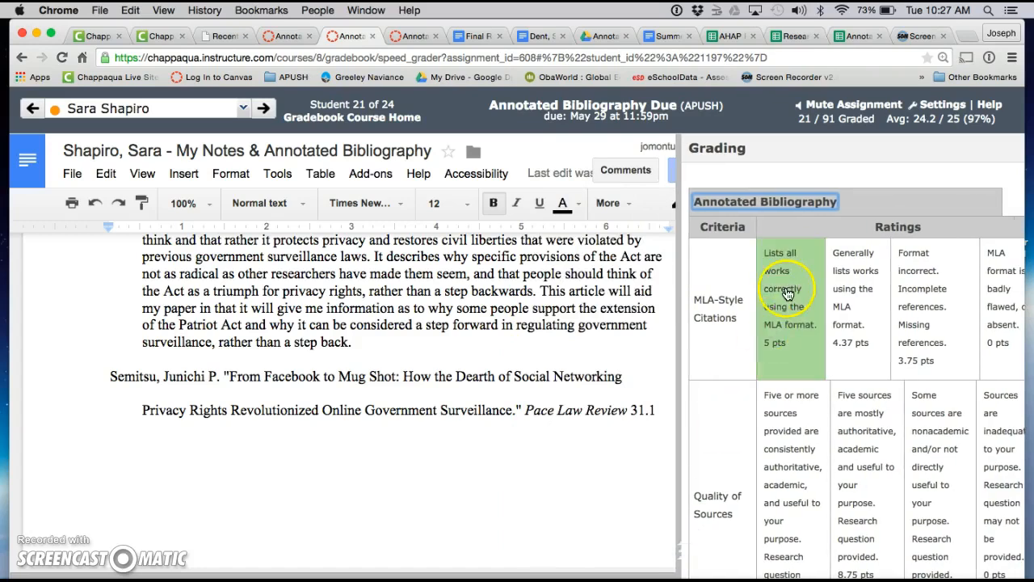
scroll(935, 311, "right", 3)
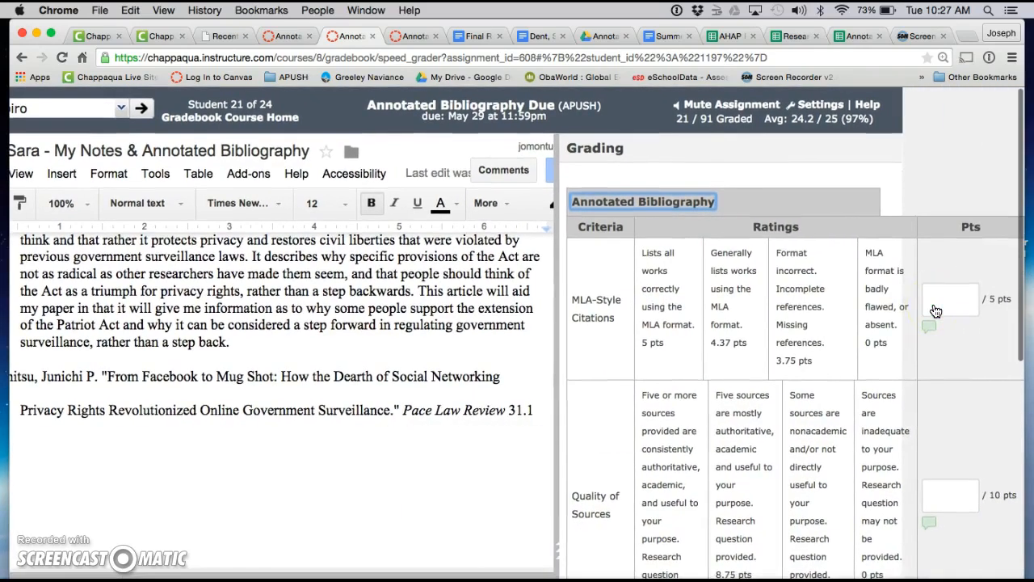
Review the rubric criteria and rate MLA-Style Citations as "Lists all works correctly using the MLA format" for 5 points.
scroll(743, 323, "down", 3)
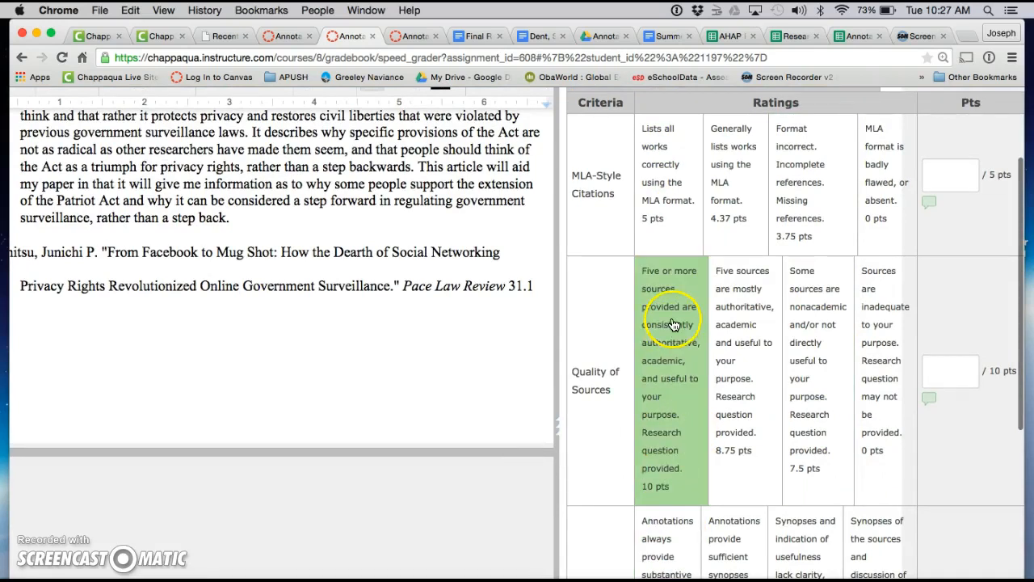
scroll(658, 217, "up", 1)
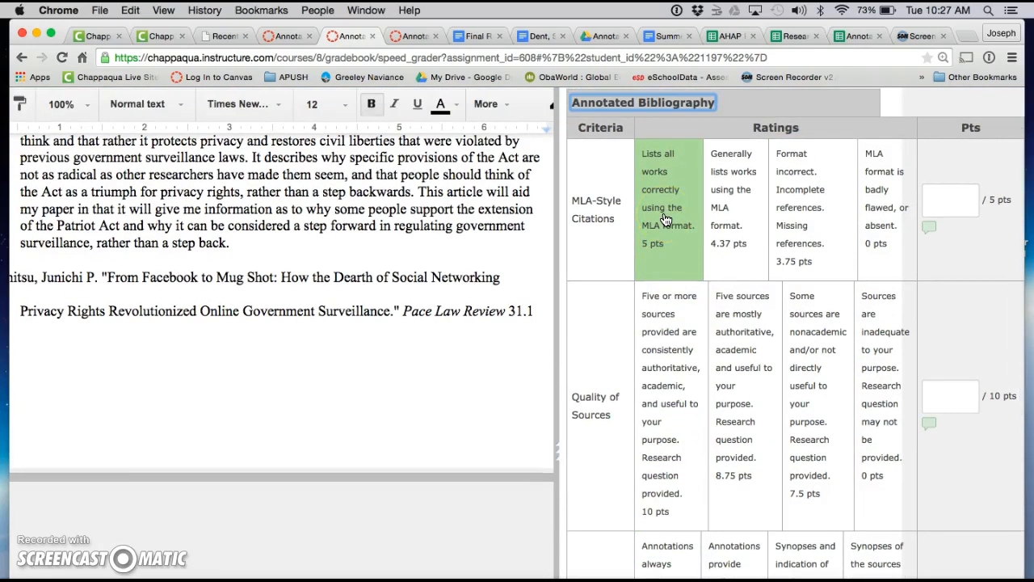
left_click(669, 162)
left_click(663, 309)
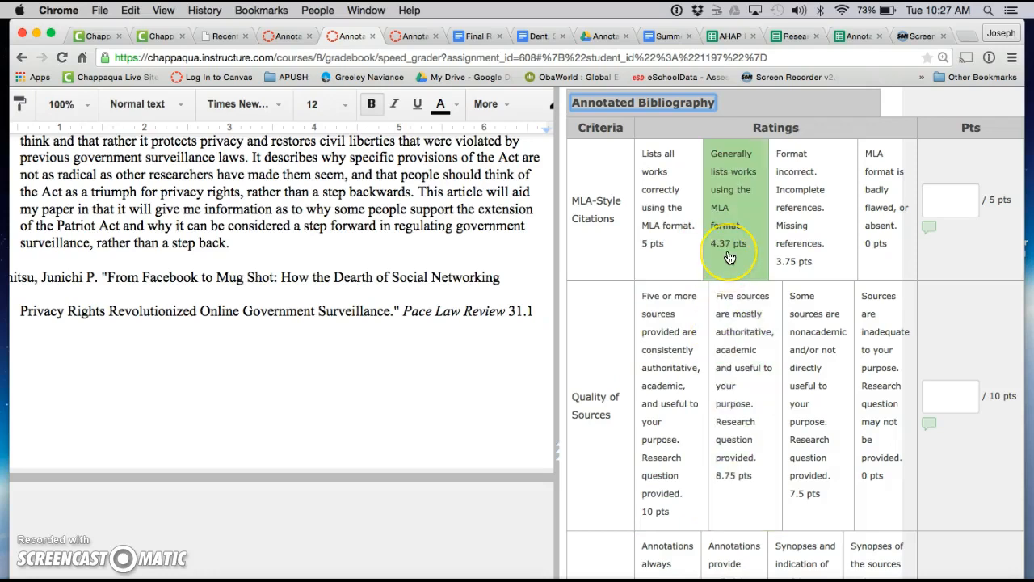
scroll(729, 257, "down", 1)
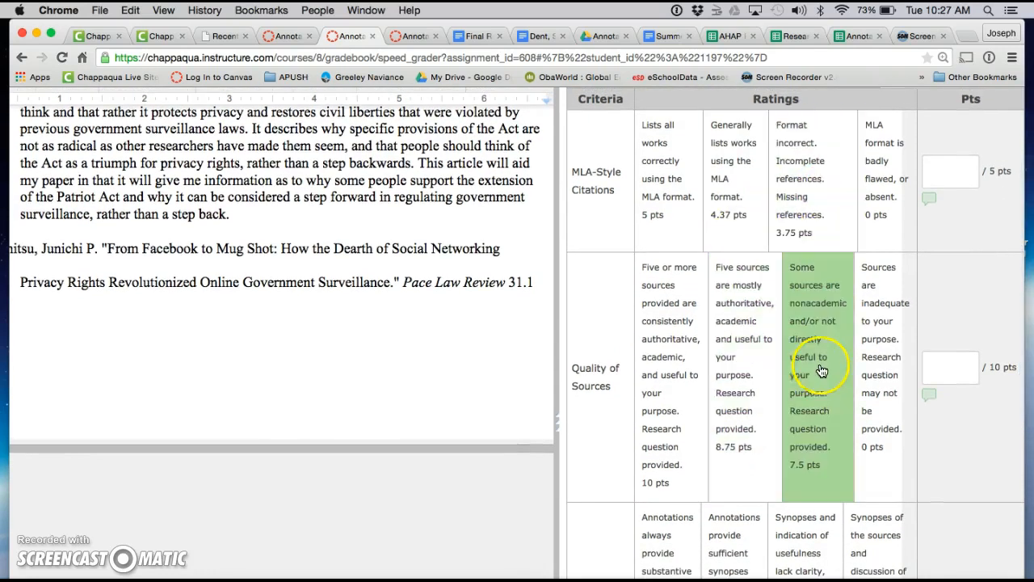
left_click(677, 161)
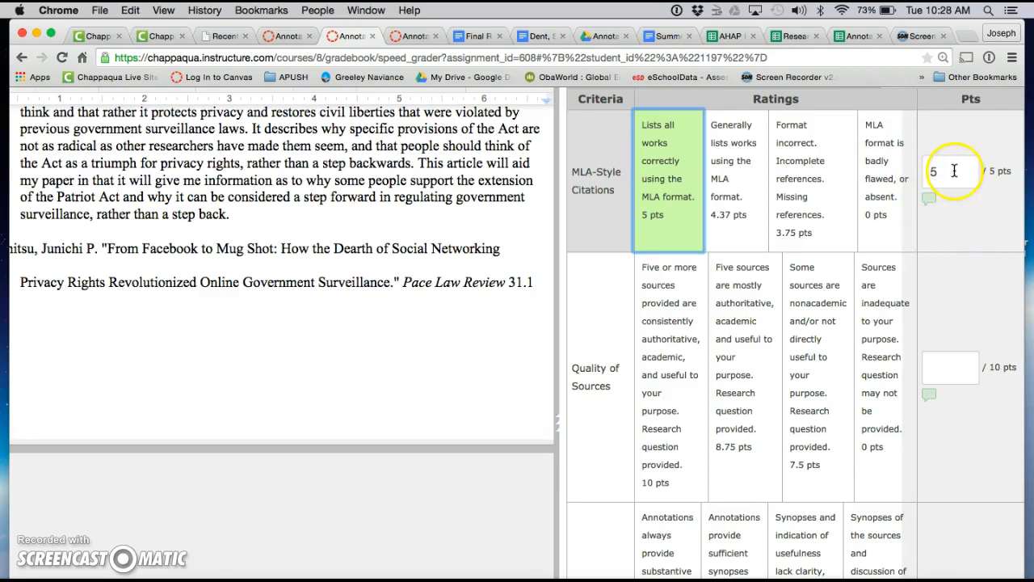
Try the lower MLA-Style Citations ratings, restore the 5-point rating, and view the criterion's additional comments form without adding a comment.
left_click(725, 158)
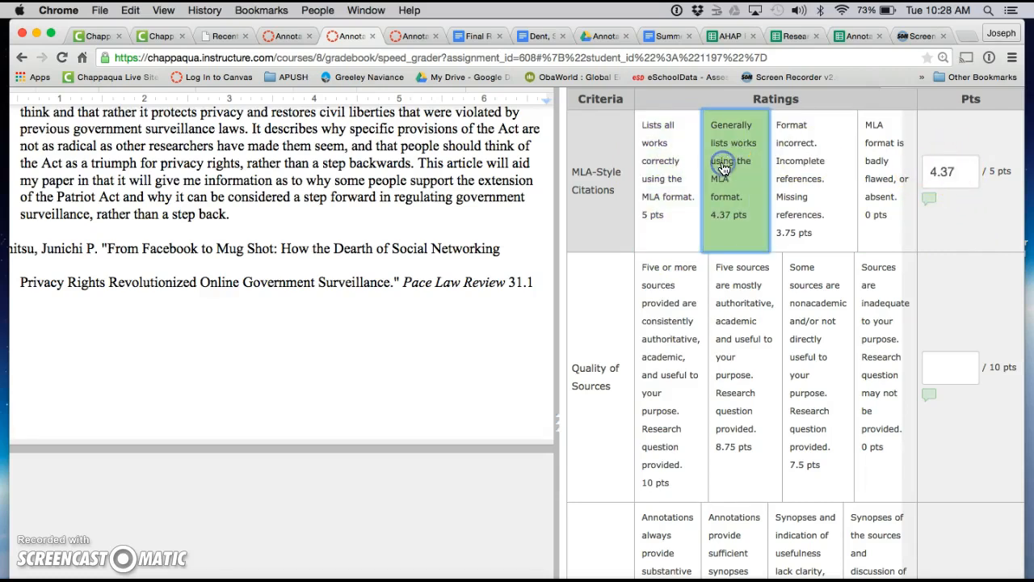
left_click(810, 183)
left_click(878, 185)
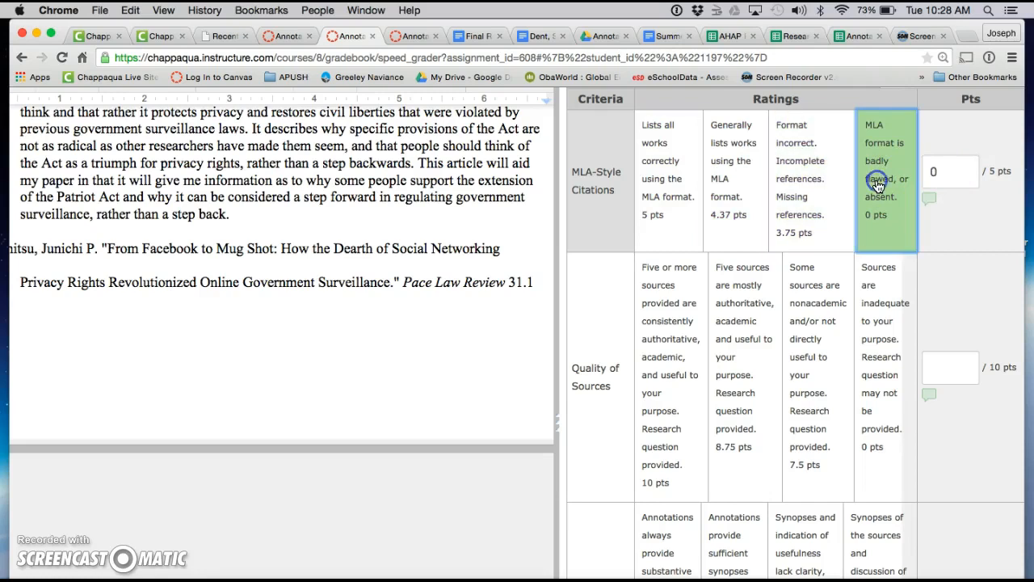
left_click(674, 162)
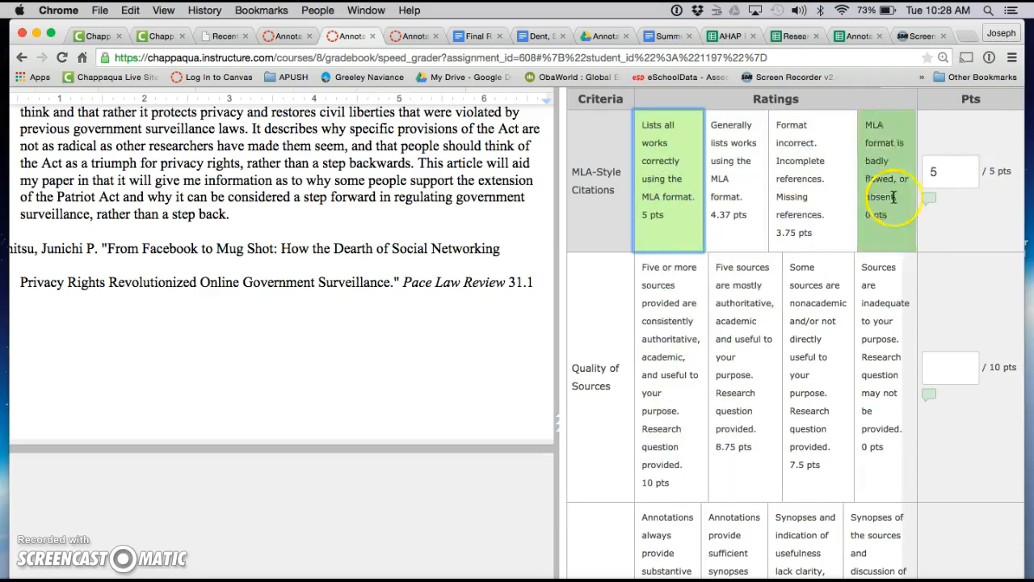
left_click(934, 202)
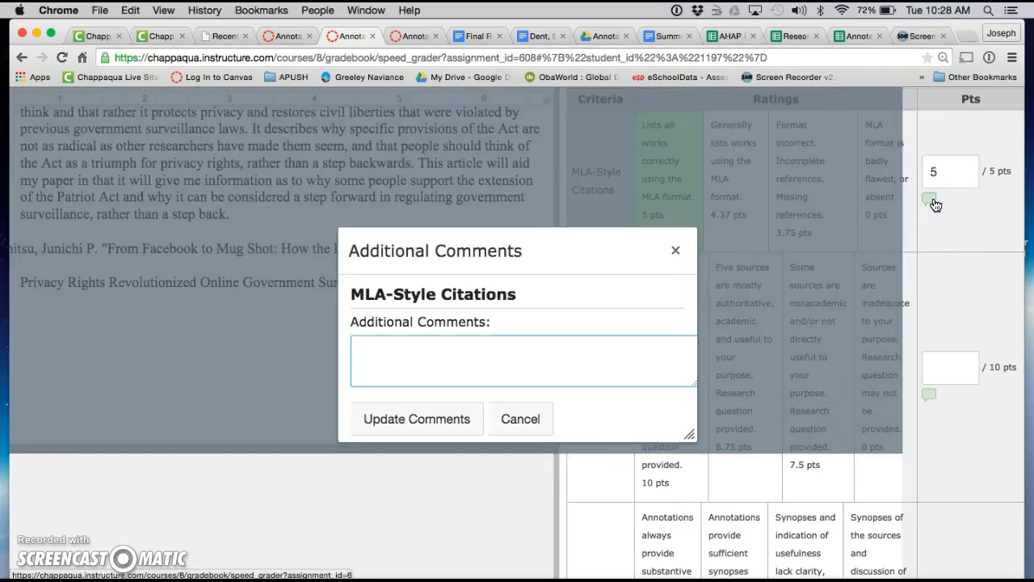
left_click(676, 250)
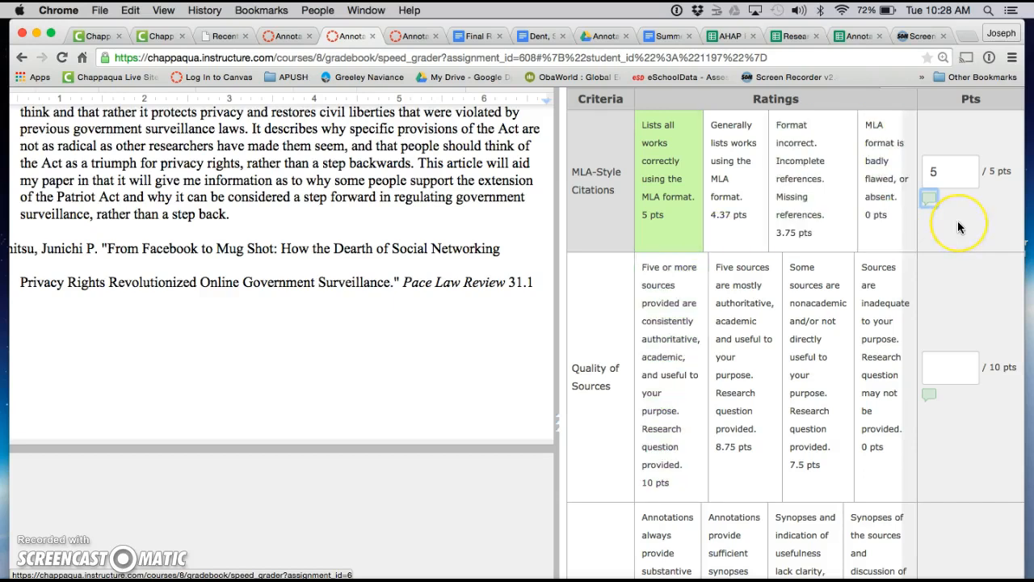
Rate both Quality of Sources and Annotations at 10 points and save the rubric assessment.
scroll(958, 221, "down", 2)
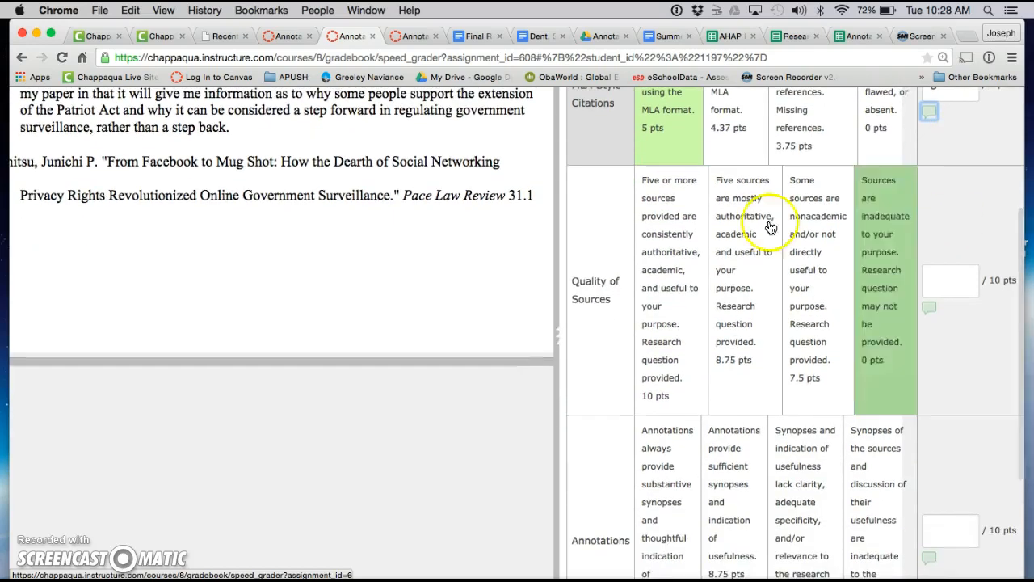
scroll(662, 261, "down", 4)
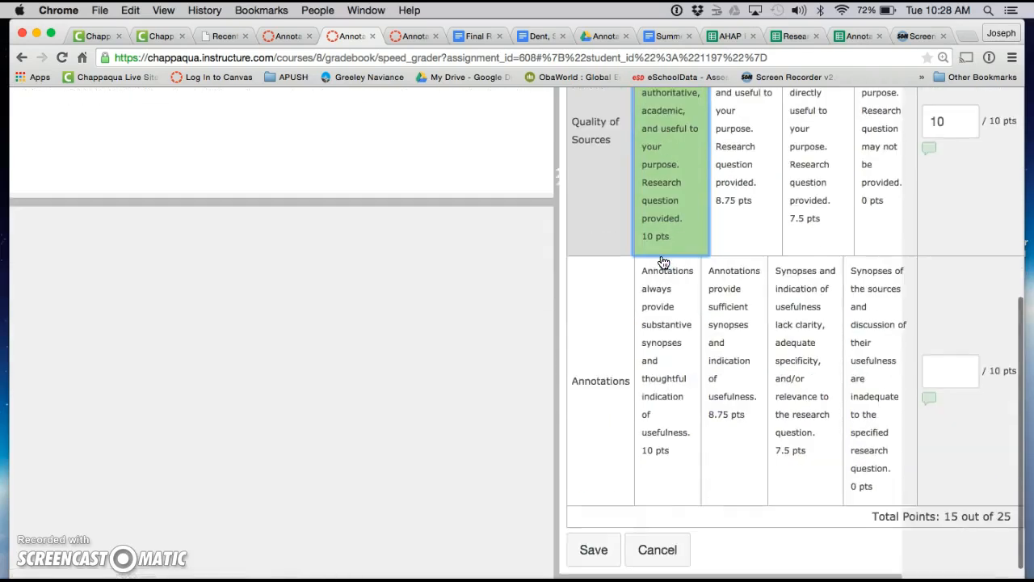
left_click(658, 292)
left_click(650, 365)
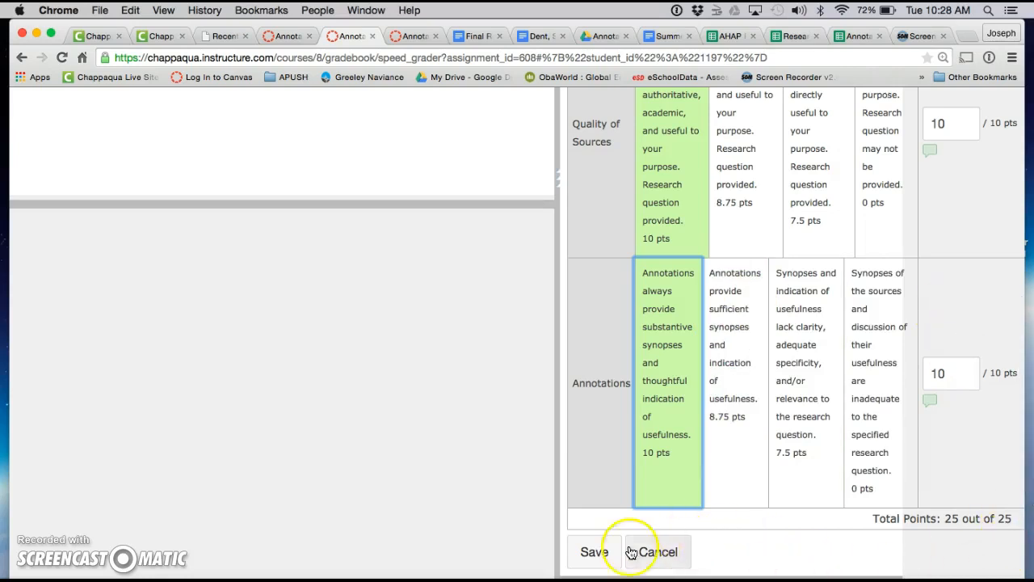
left_click(595, 553)
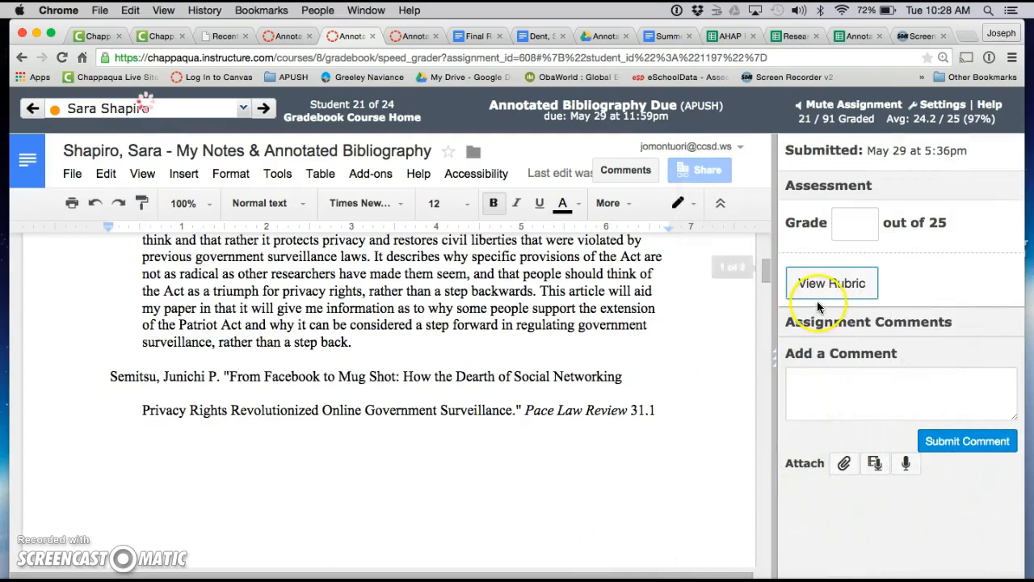
Reopen the completed rubric, leave it without saving changes, and review the grade and the rubric summary with each criterion's rating.
left_click(849, 229)
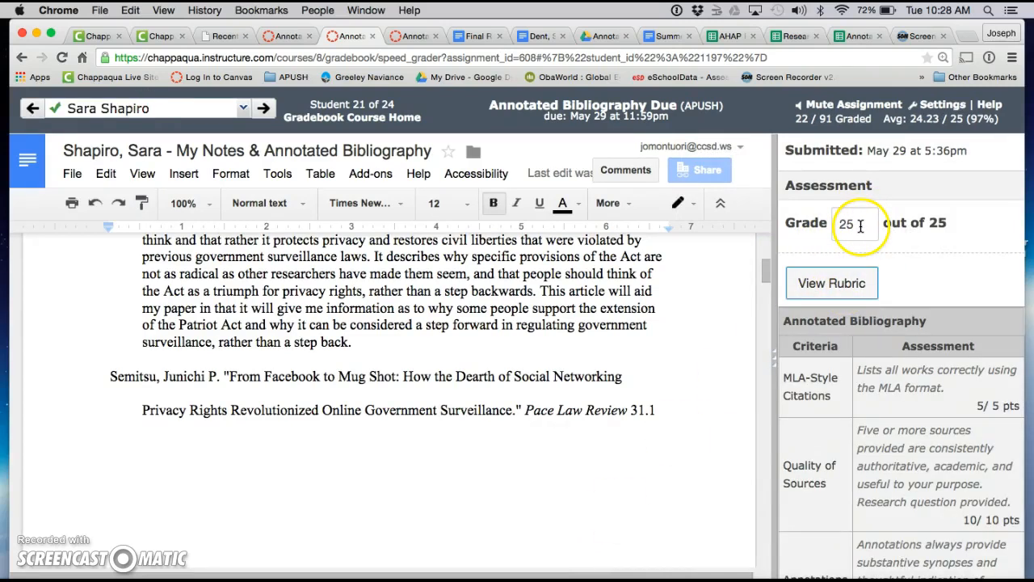
left_click(841, 283)
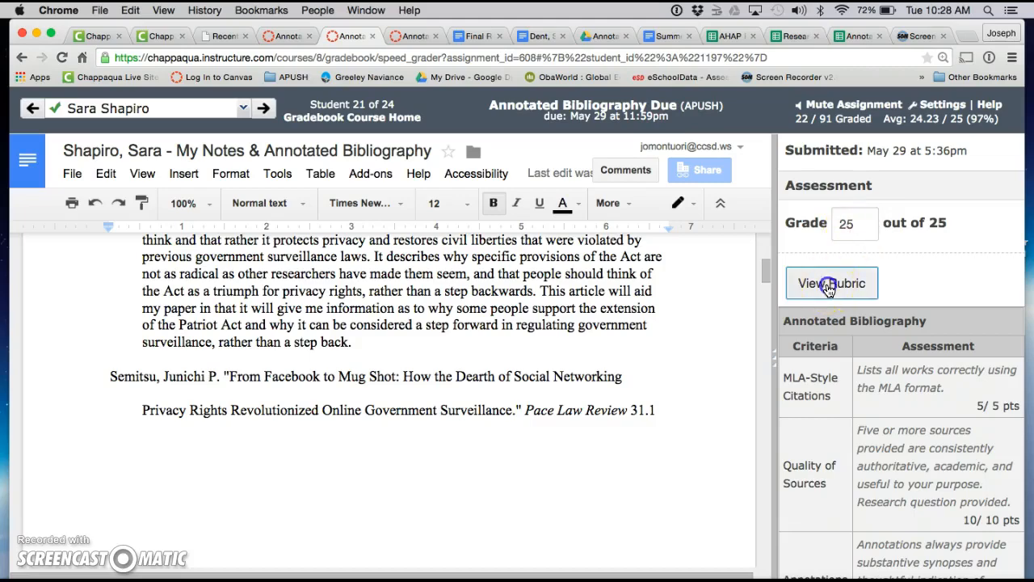
scroll(828, 291, "down", 3)
scroll(828, 291, "up", 3)
scroll(828, 291, "down", 5)
left_click(796, 302)
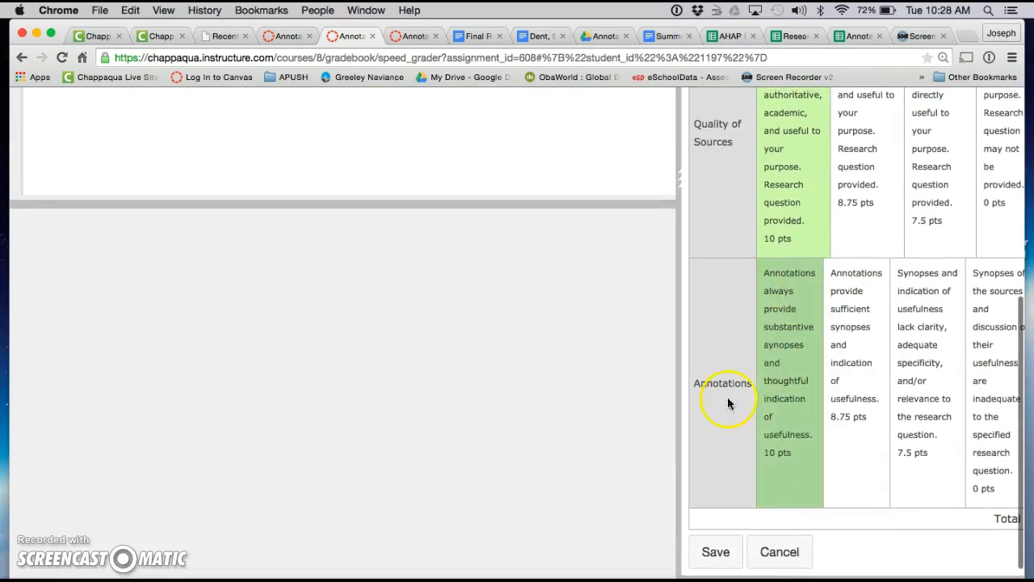
left_click(790, 565)
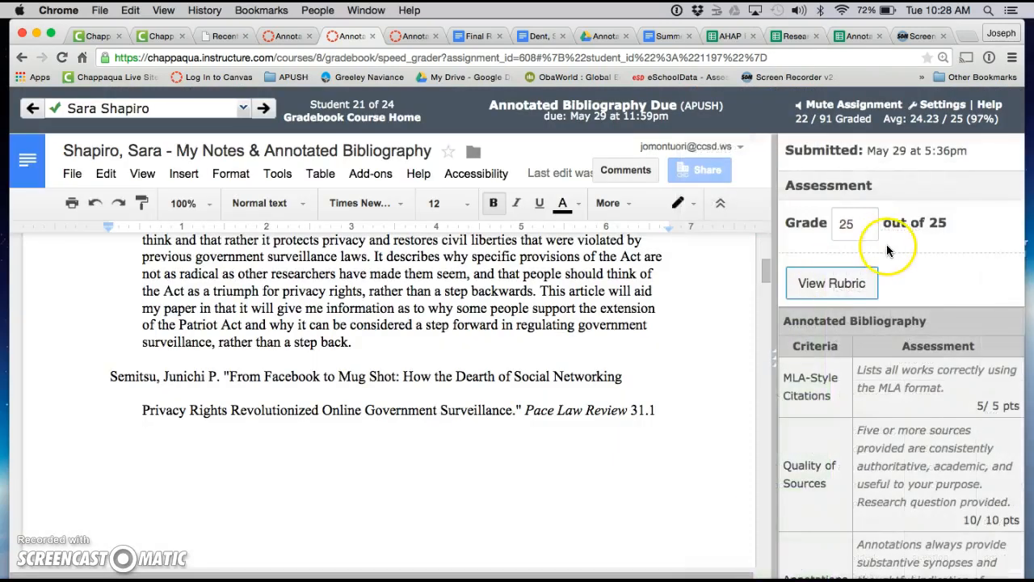
scroll(888, 253, "down", 3)
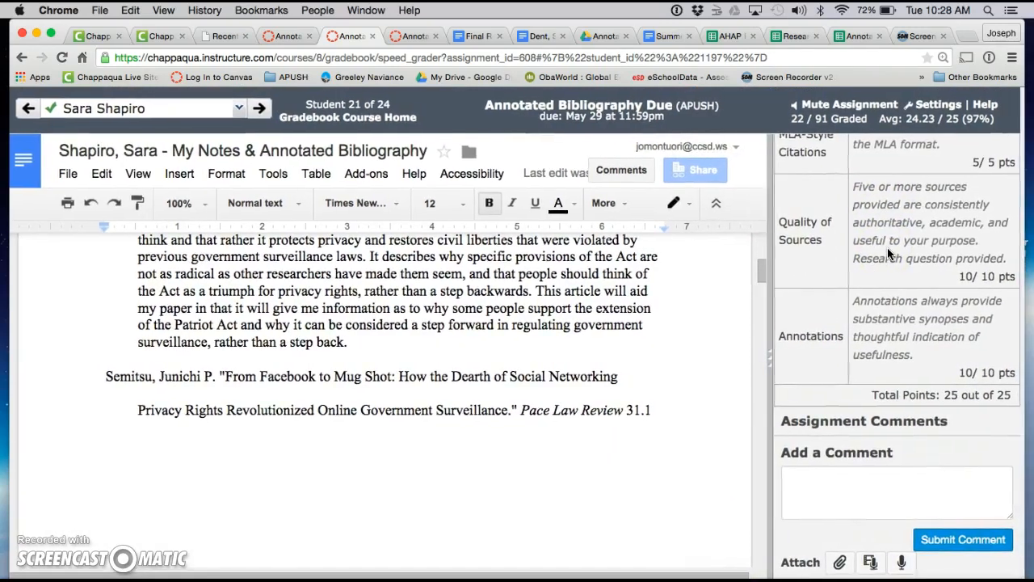
left_click(898, 211)
scroll(898, 210, "up", 2)
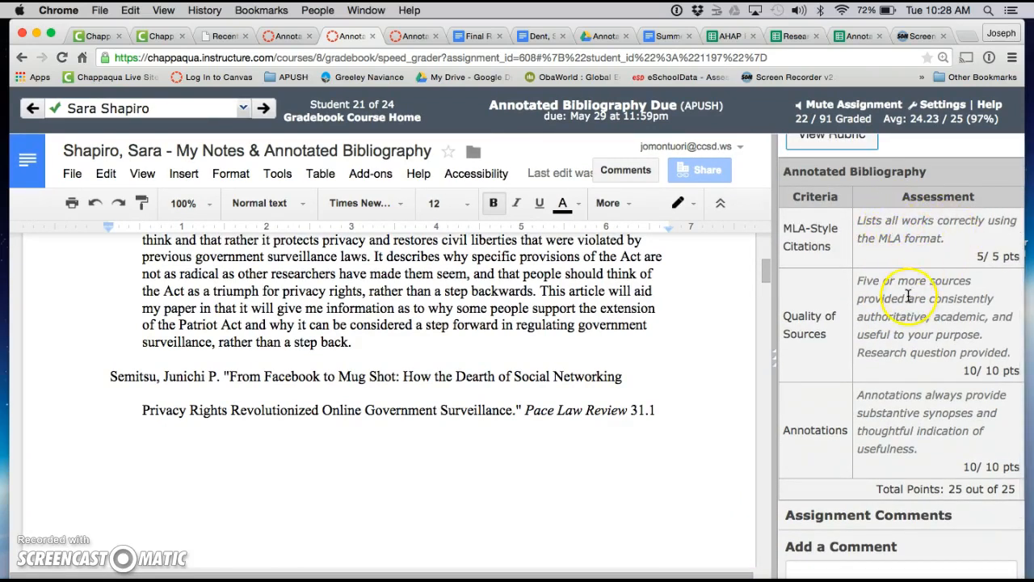
scroll(919, 282, "down", 2)
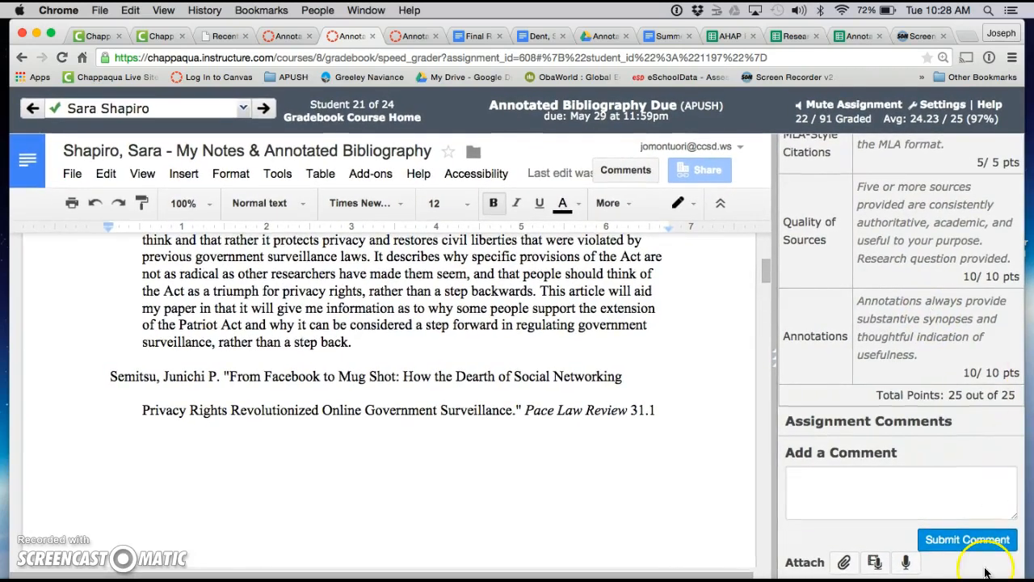
scroll(961, 565, "up", 2)
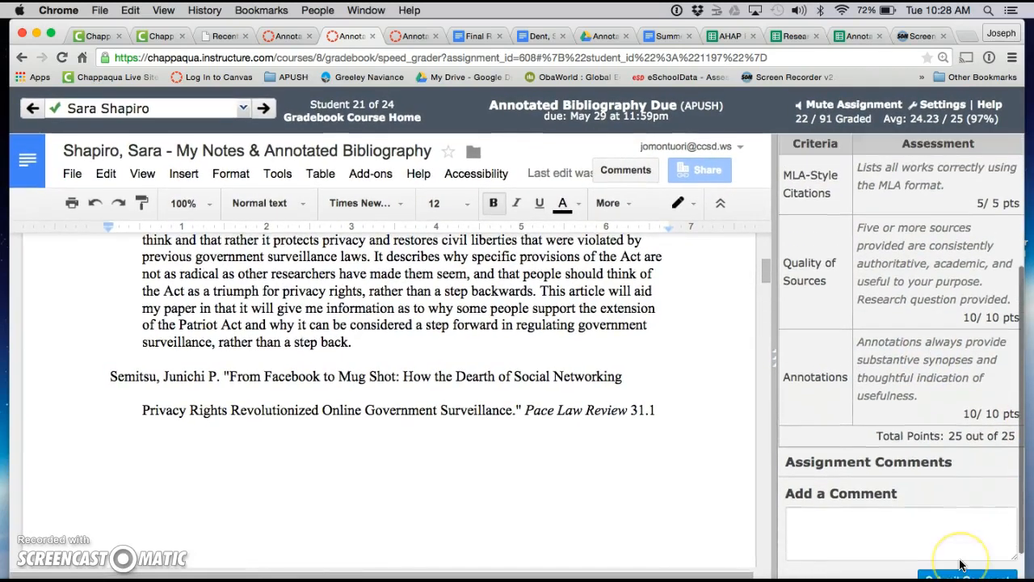
Write the assignment comment "Excellent research; informative annotations. I'm looking forward to your final paper!".
left_click(813, 566)
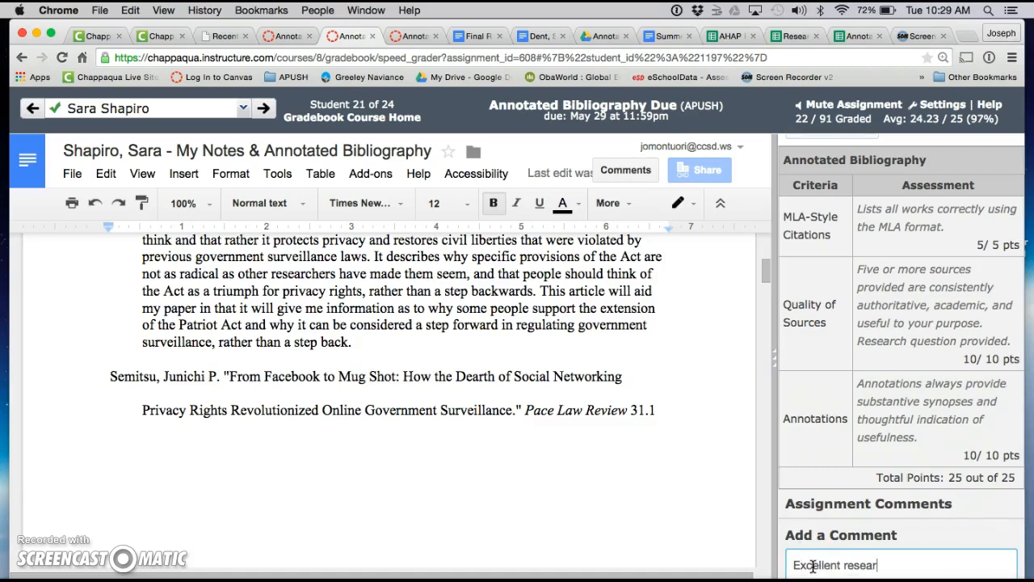
type("Excellent research; informative annot")
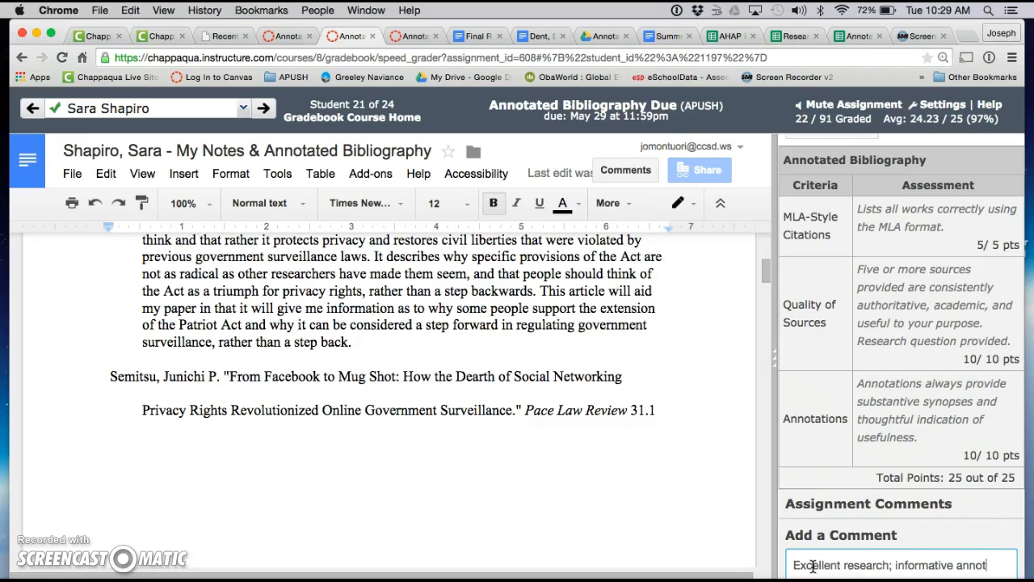
type("ations. ")
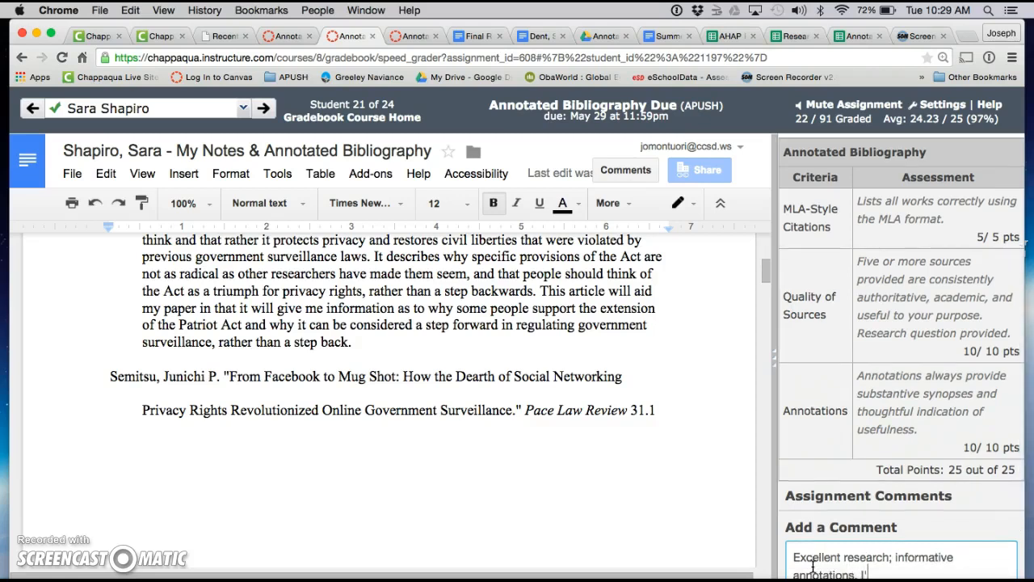
type("I'm looking forward")
type("your")
key("BackSpace")
key("BackSpace")
key("BackSpace")
type("final paper")
Check the attachment options for the assignment comment and submit the written comment to the student.
scroll(813, 565, "down", 2)
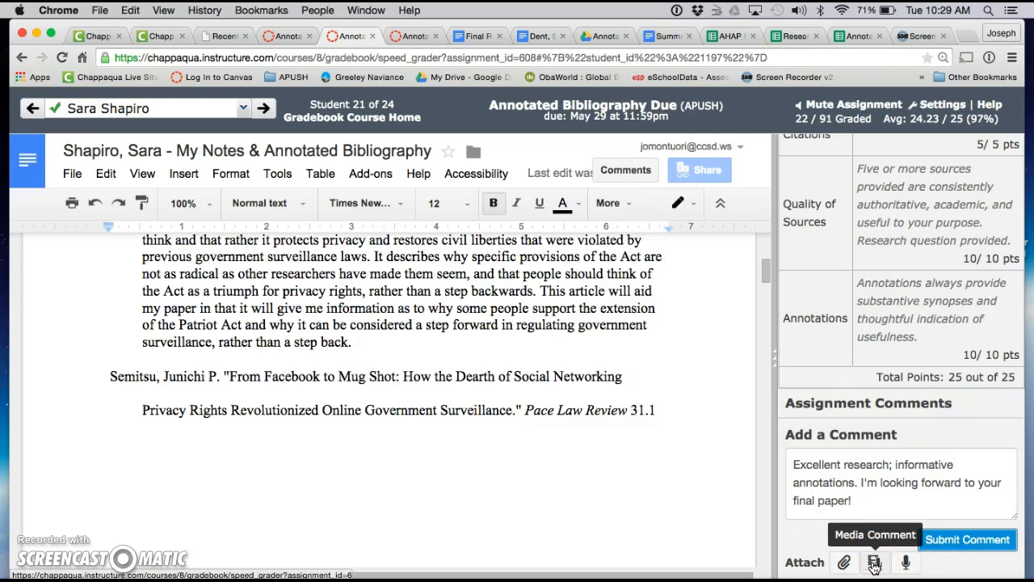
left_click(844, 564)
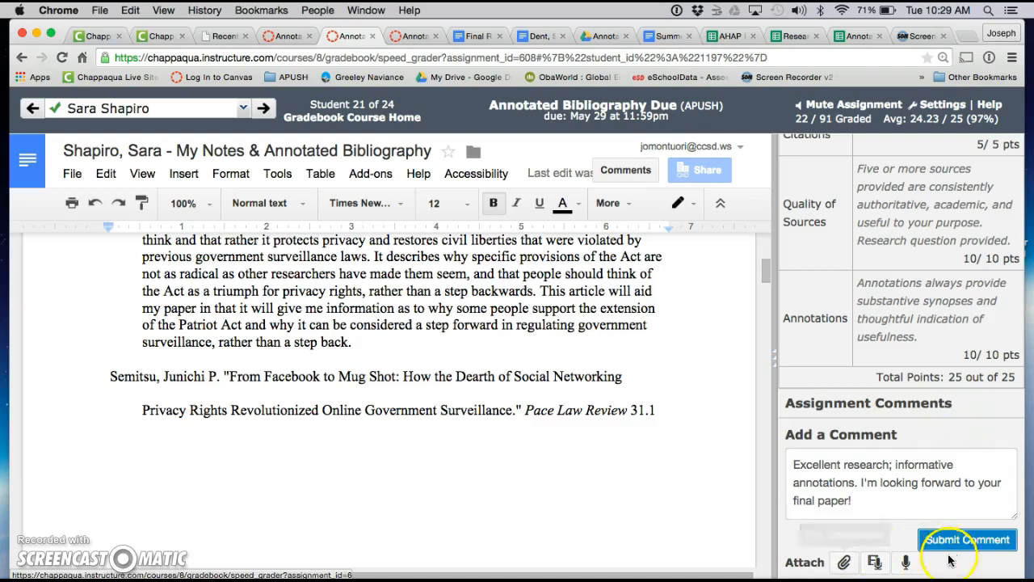
left_click(1010, 541)
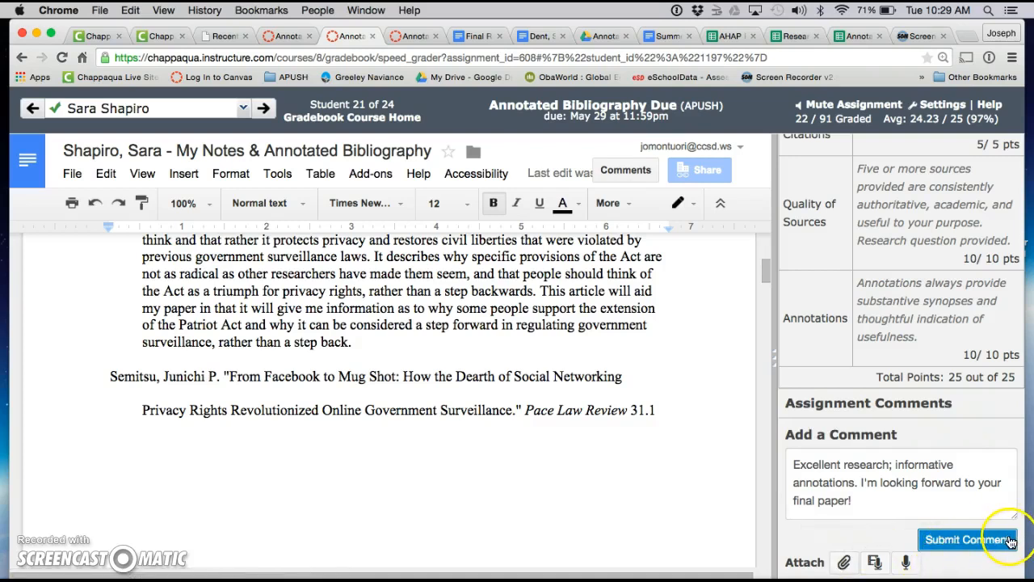
scroll(1010, 541, "down", 1)
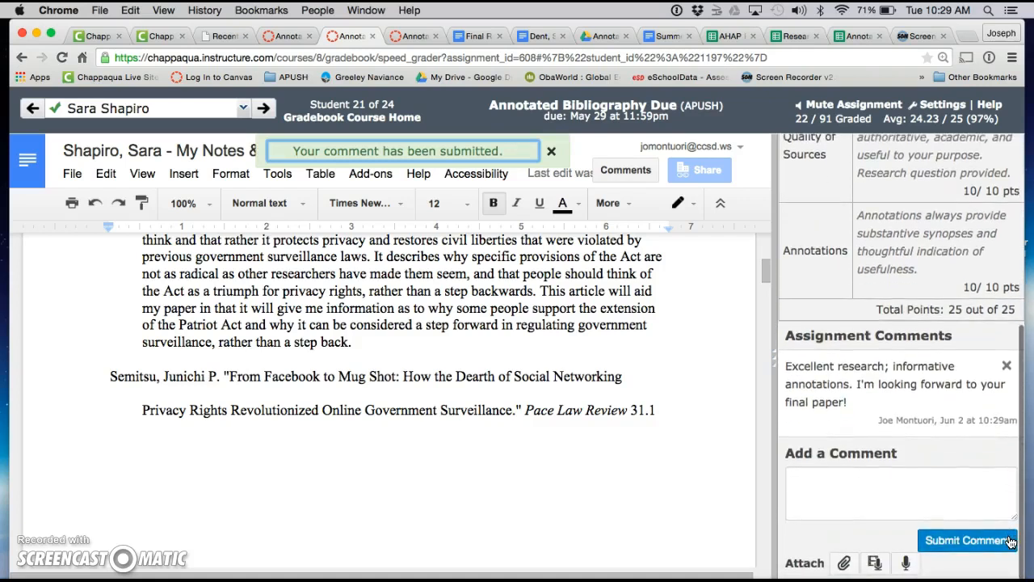
scroll(985, 350, "down", 1)
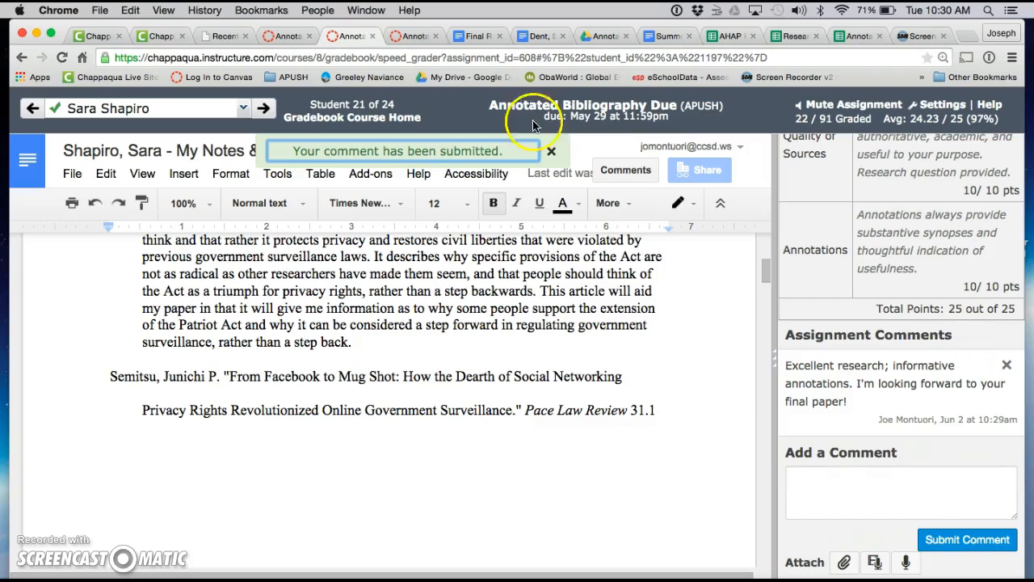
scroll(220, 238, "up", 1)
Advance two students, and select the third student in the SpeedGrader student list.
left_click(263, 109)
left_click(263, 111)
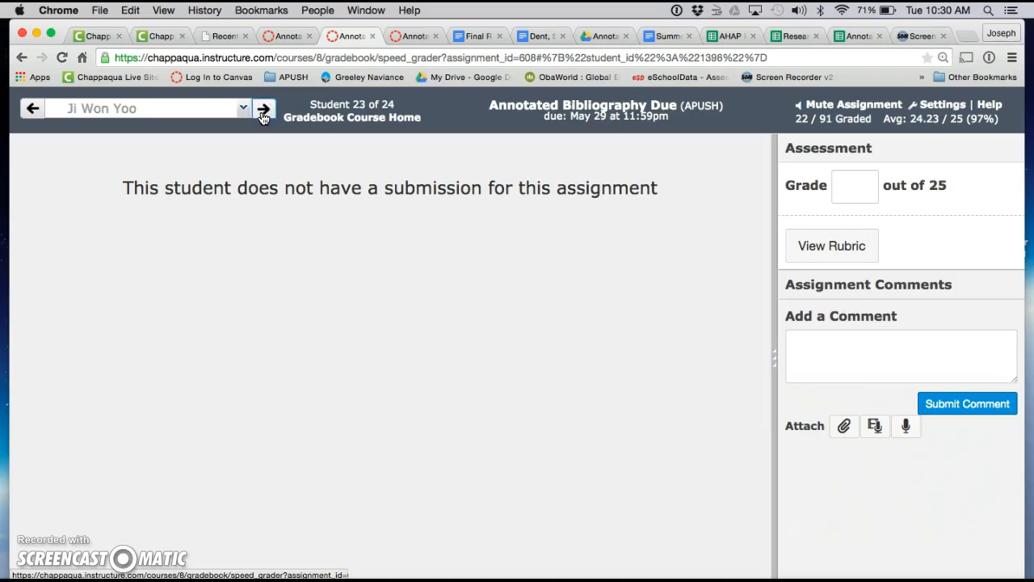
left_click(242, 108)
scroll(225, 202, "up", 10)
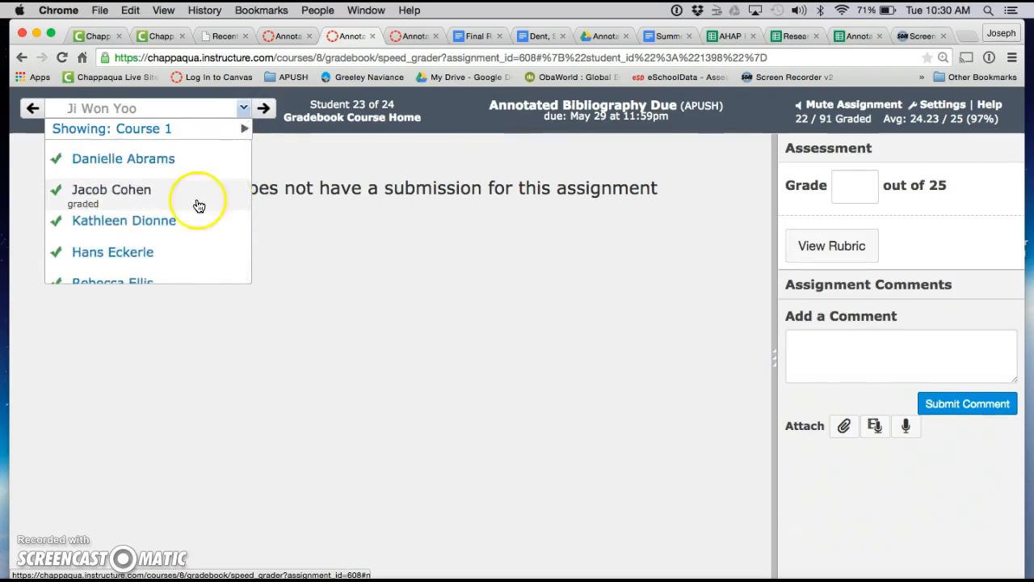
left_click(155, 227)
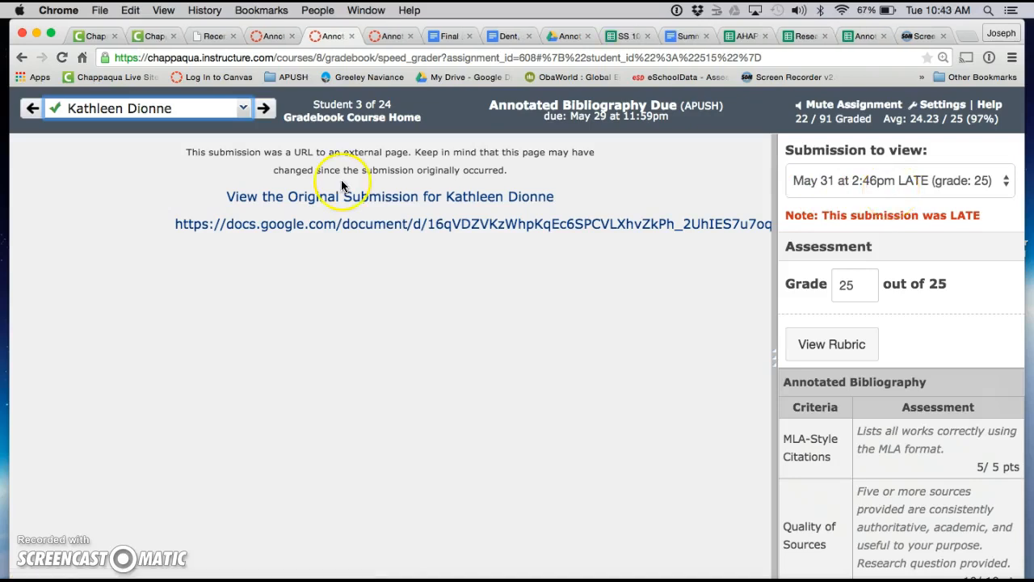
Switch the section shown in the SpeedGrader student list to Course 3.
left_click(244, 112)
mouse_move(245, 132)
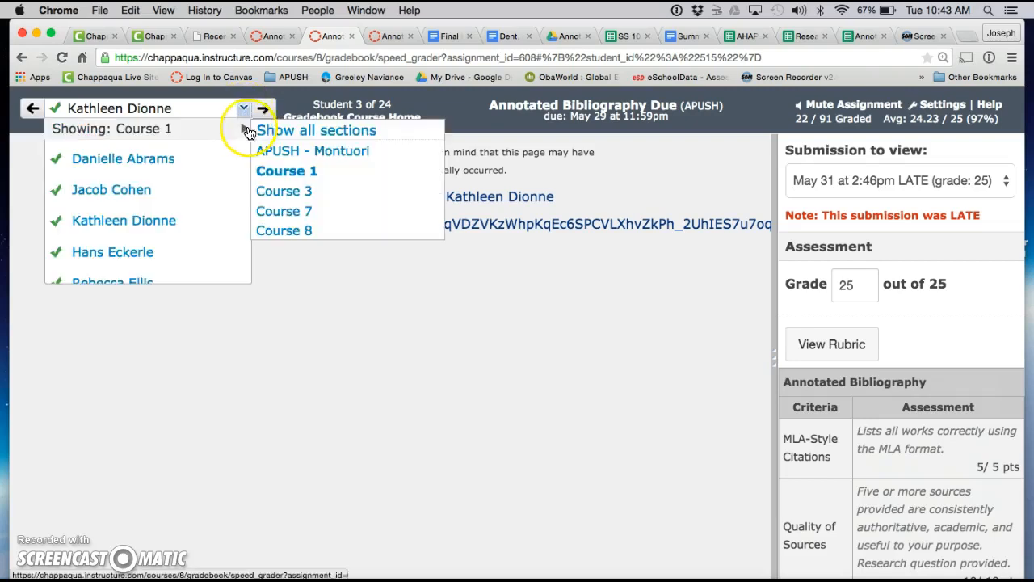
left_click(283, 191)
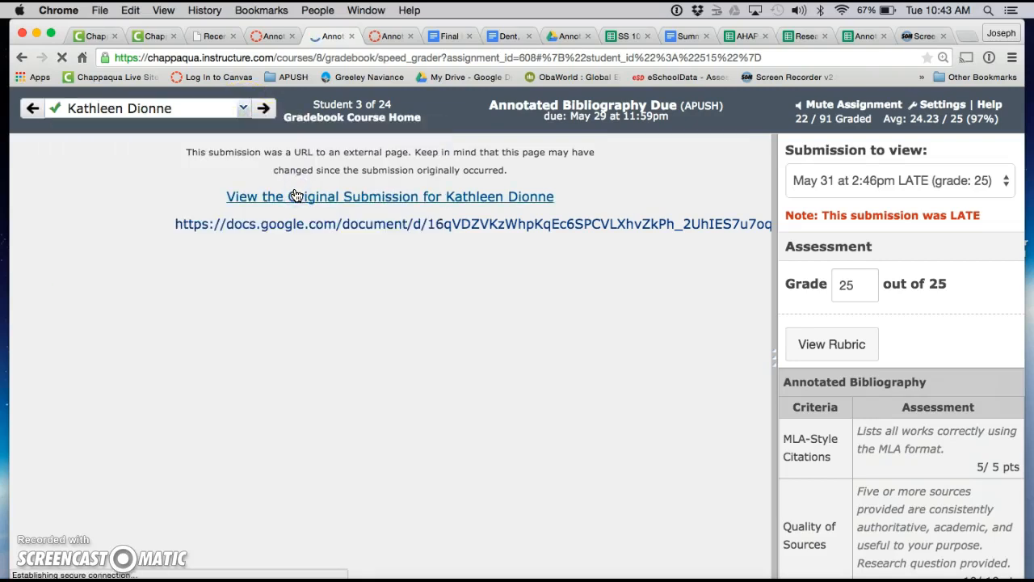